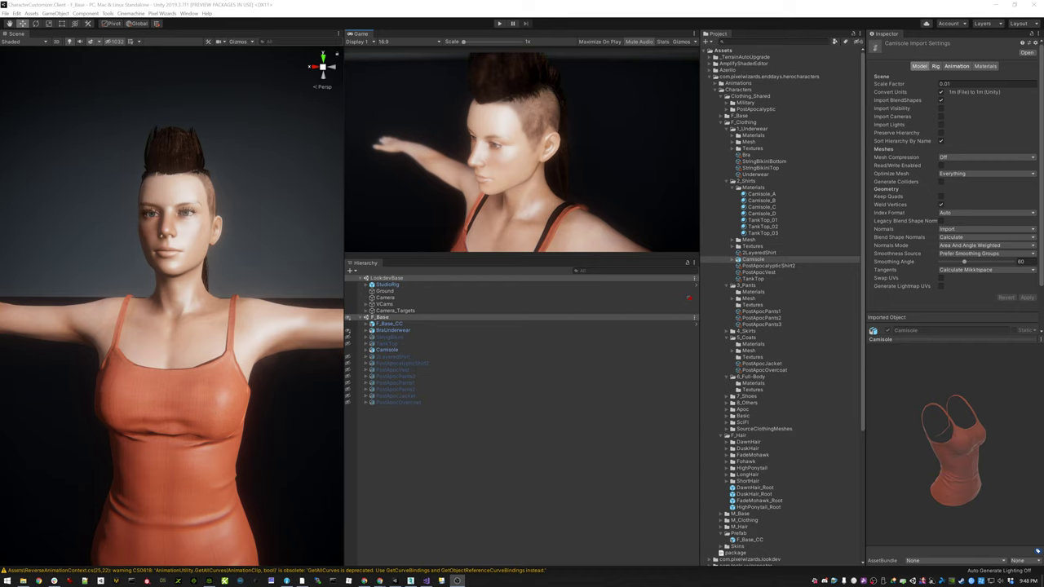
Check the Camisole model's rig and model import settings, and add a Character Element Helper component to the Camisole scene object
left_click(426, 350)
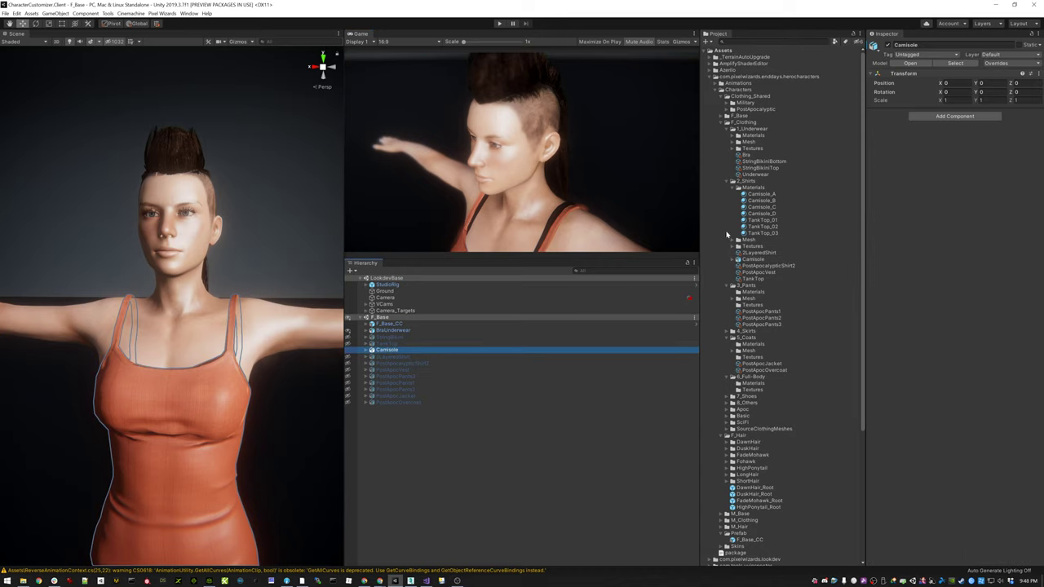
left_click(755, 259)
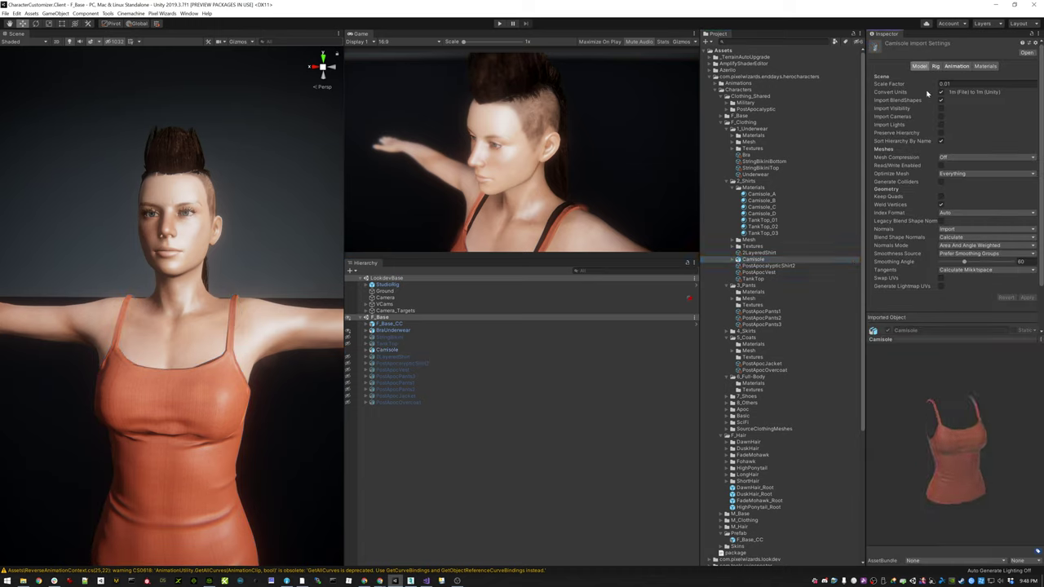
left_click(936, 66)
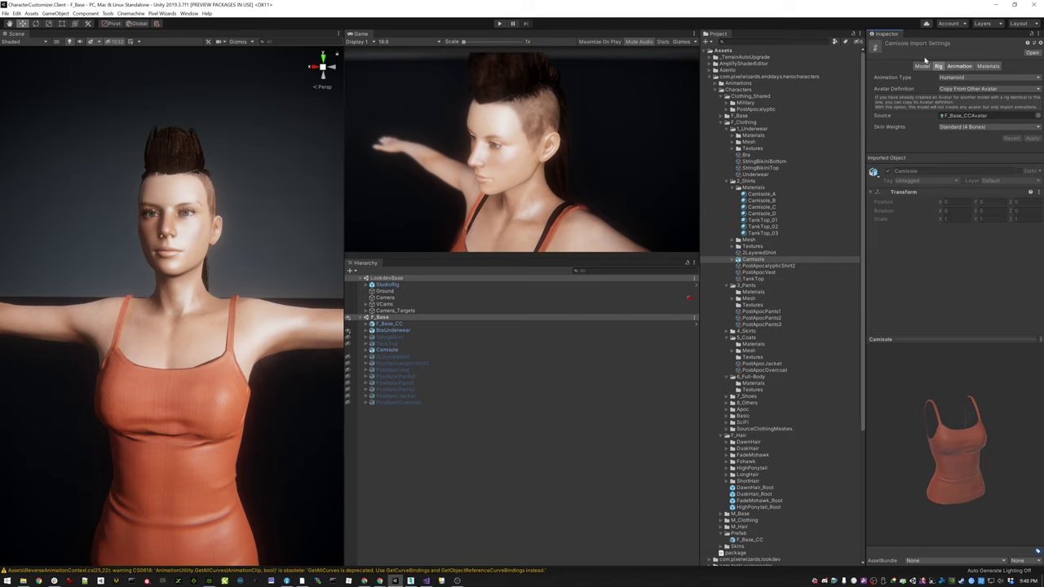
left_click(921, 66)
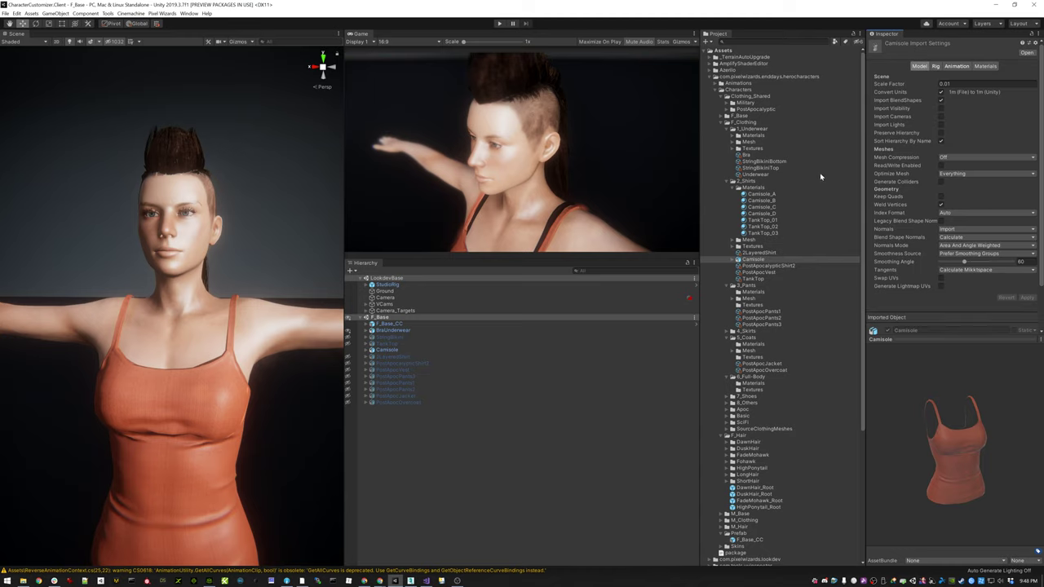
left_click(457, 350)
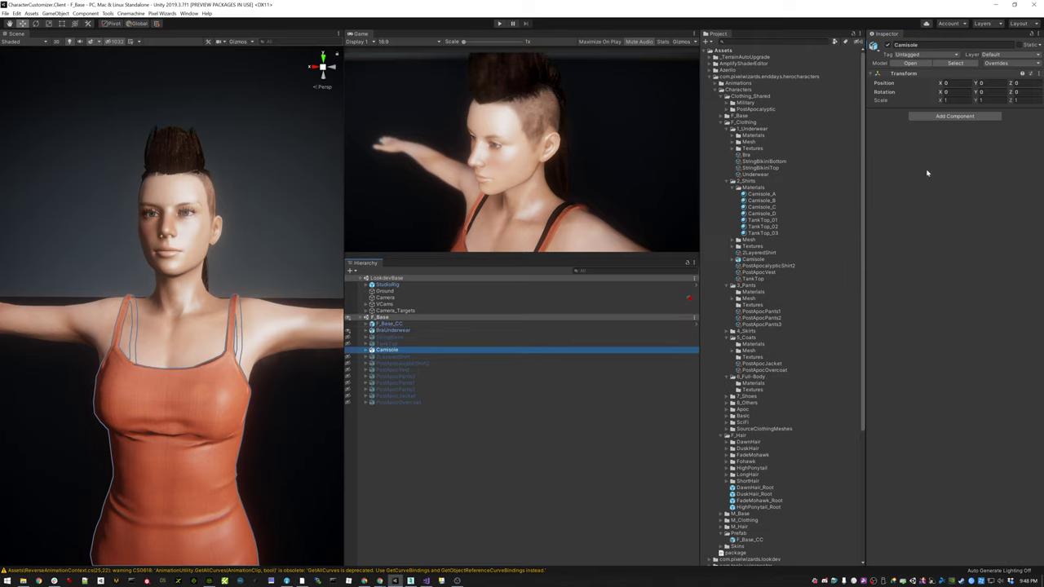
left_click(935, 116)
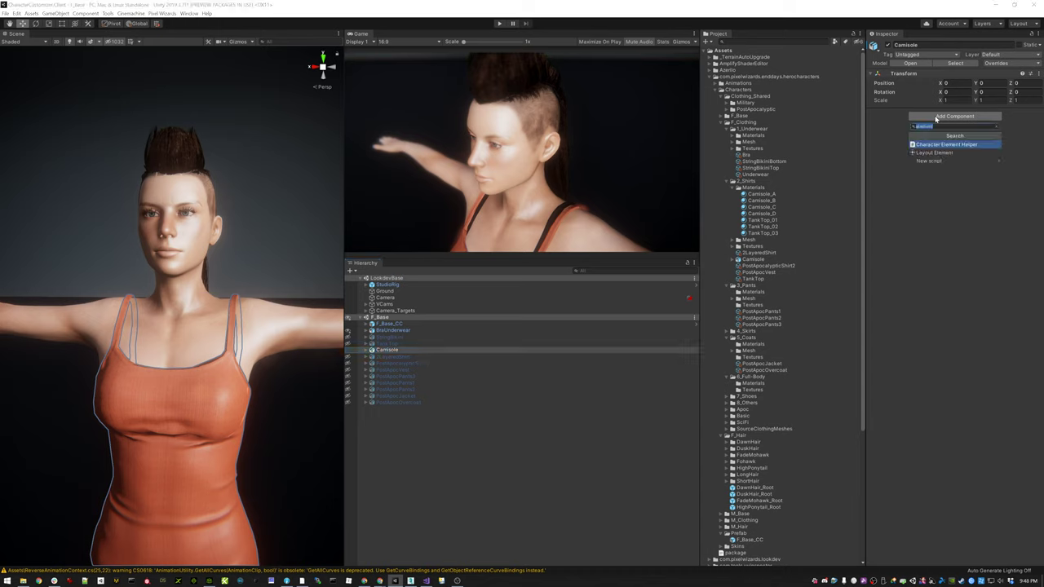
key("Return")
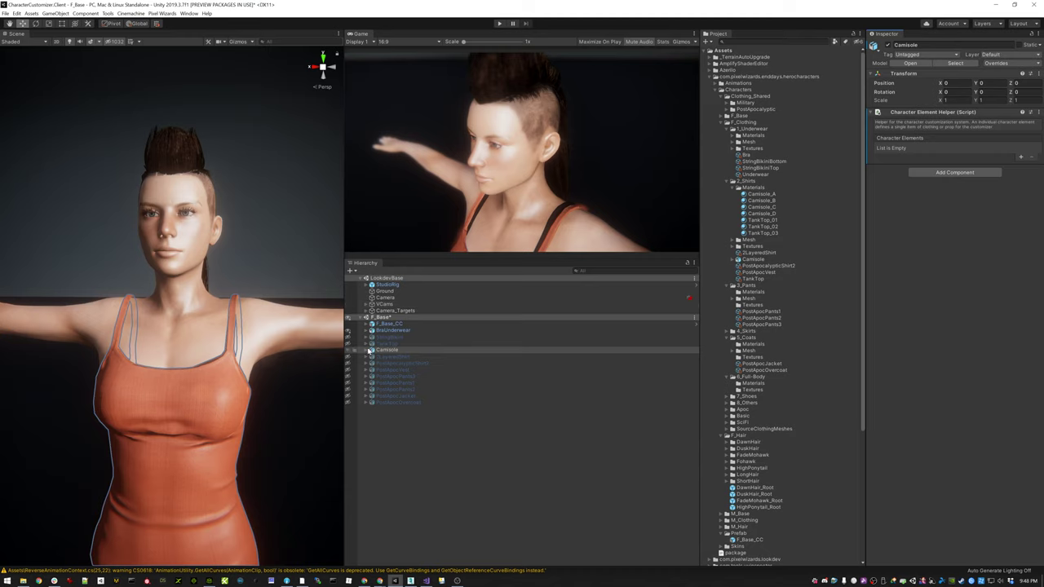
Examine the Camisole object's child mesh and the character element lists on StringBikini and BraUnderwear
left_click(363, 351)
left_click(363, 351)
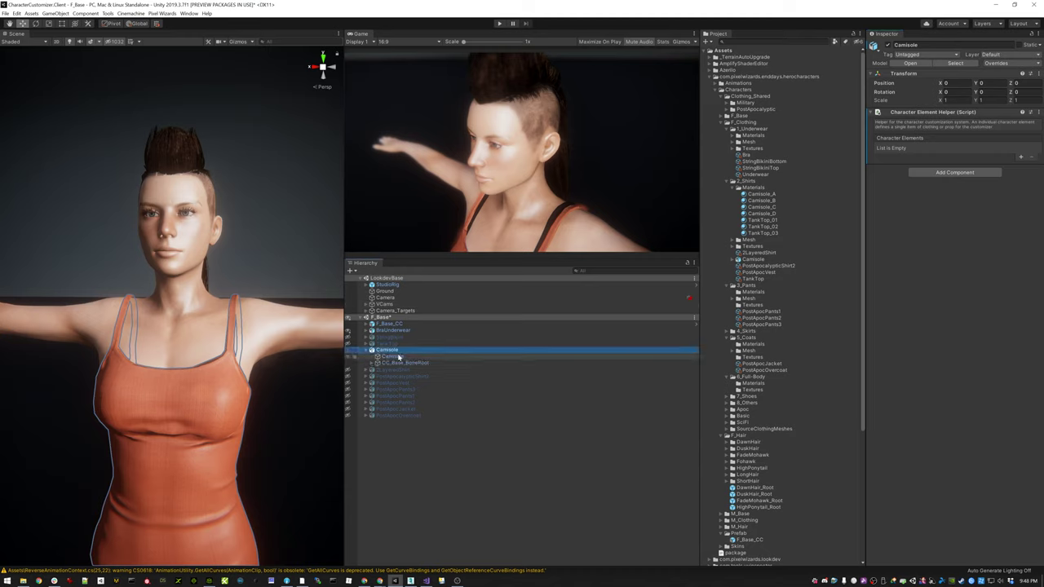
left_click(395, 358)
left_click(368, 352)
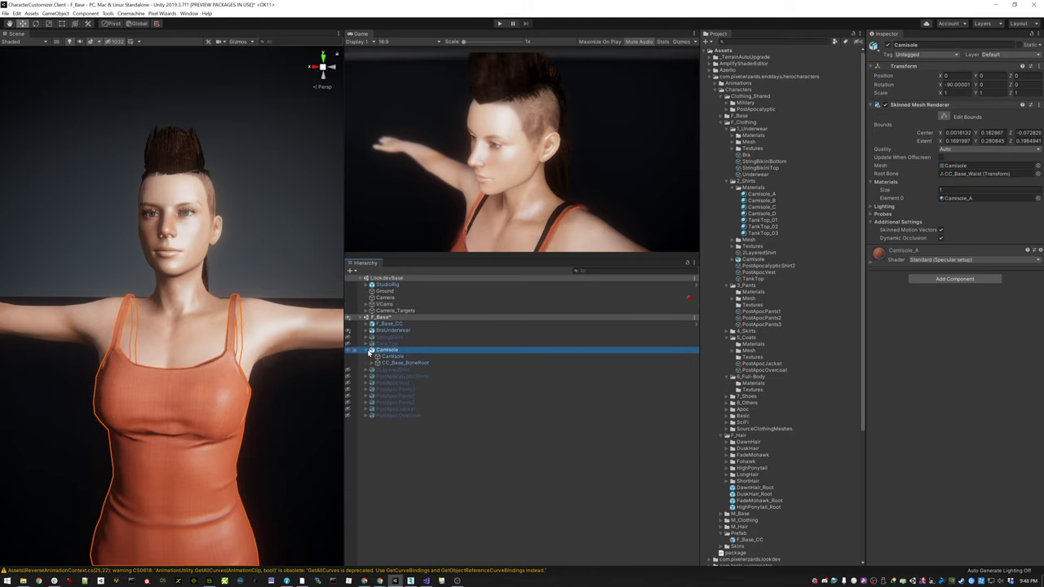
left_click(366, 351)
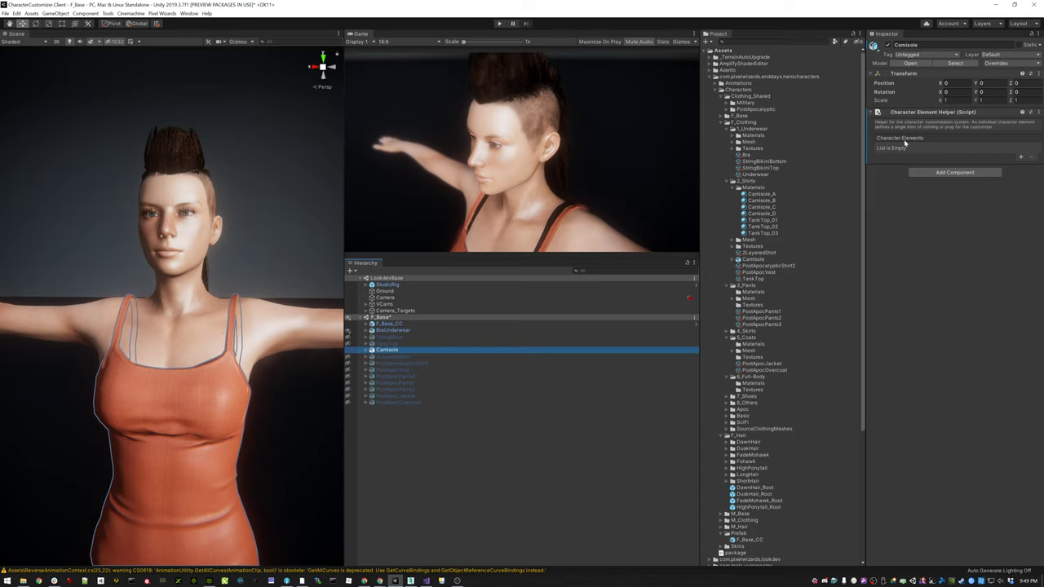
left_click(400, 337)
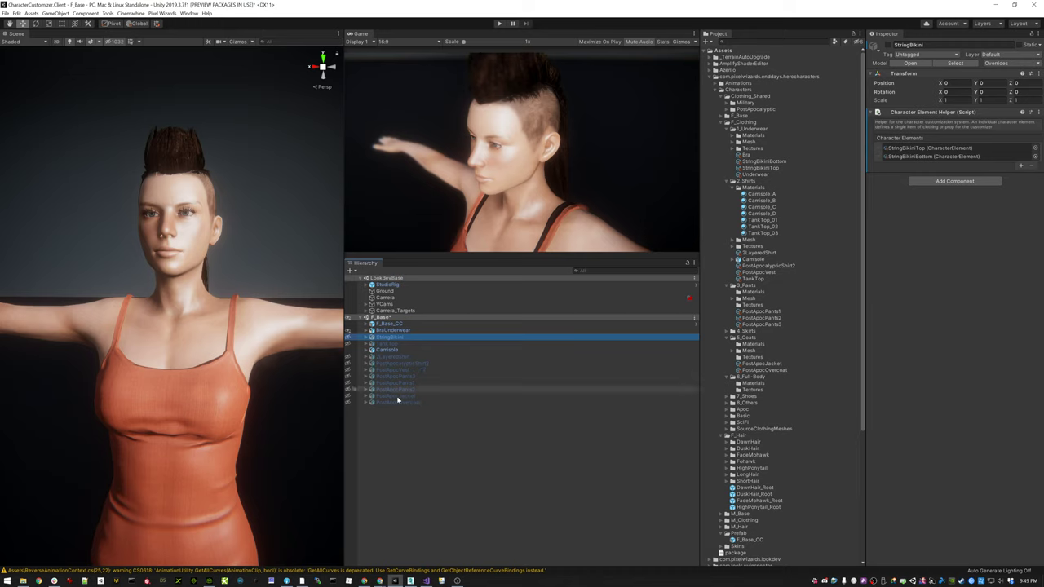
left_click(398, 331)
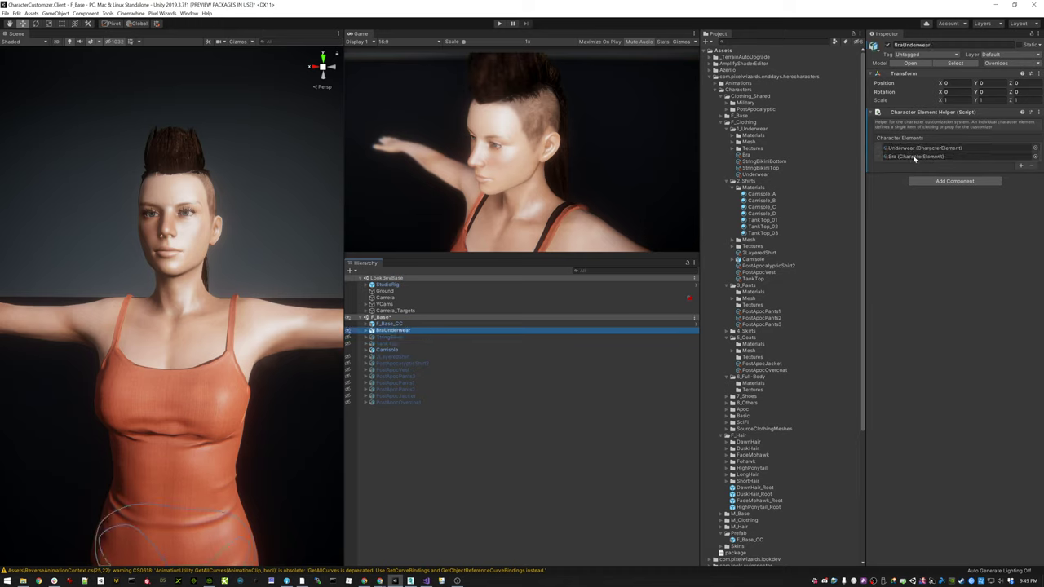
Create a Camisole character element in the Camisole object's Character Elements list
left_click(450, 351)
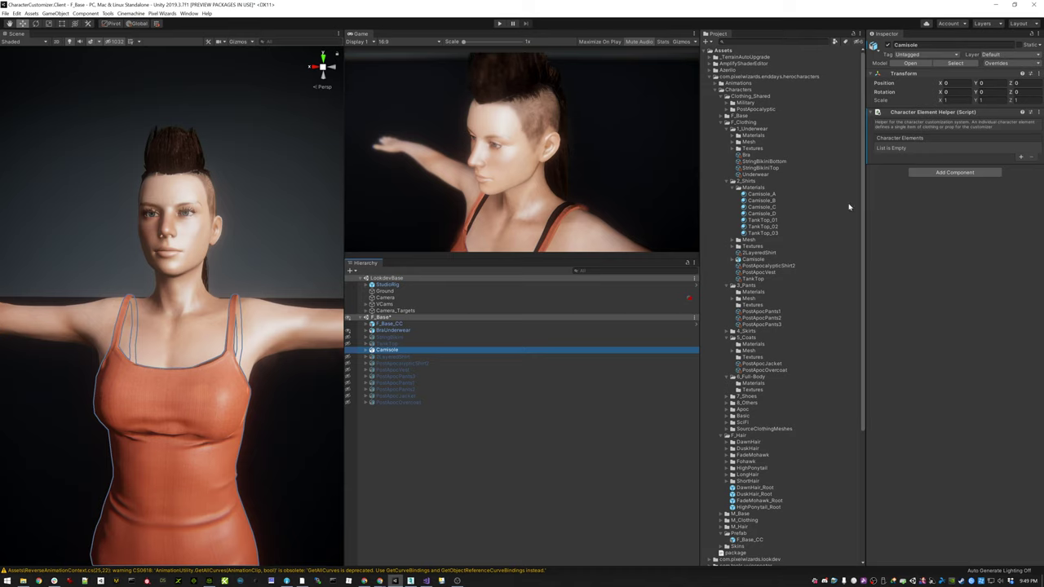
left_click(1019, 156)
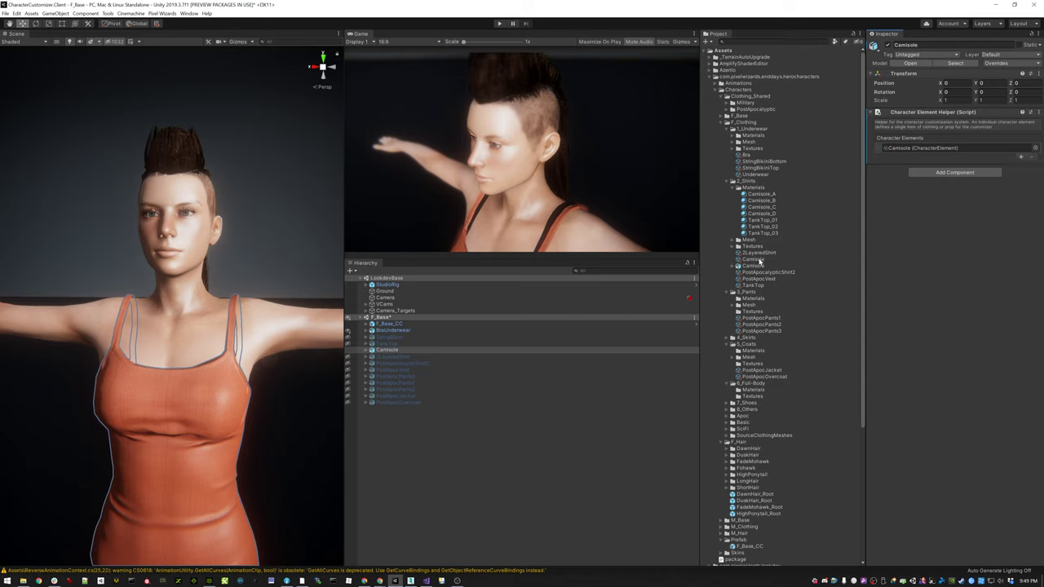
left_click(929, 150)
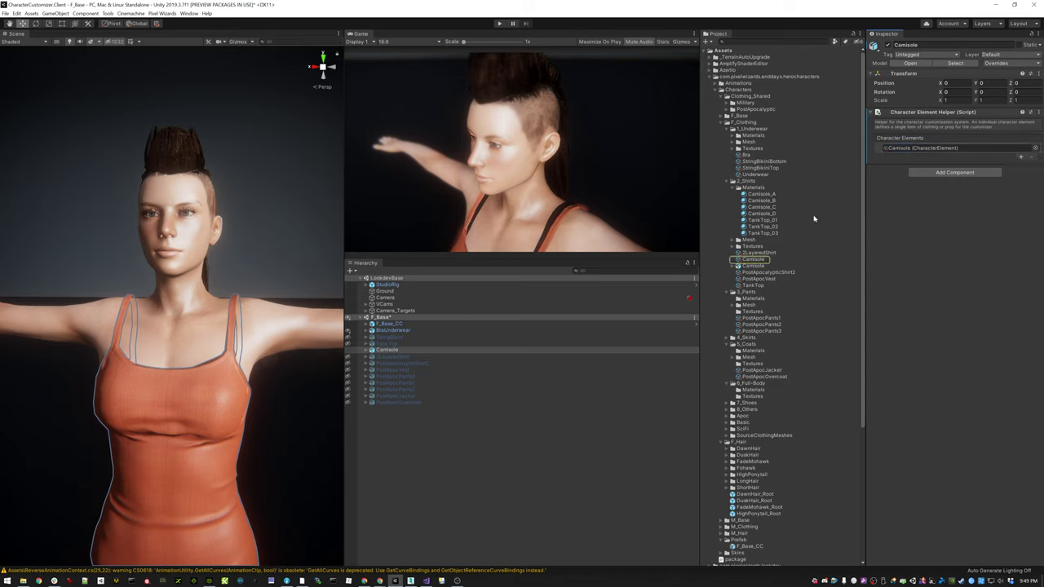
Keep the Camisole character element's type as Skinned Clothing and set its clothing layer to Cloth_04_Tucked Clothes Pants Dresses
left_click(754, 260)
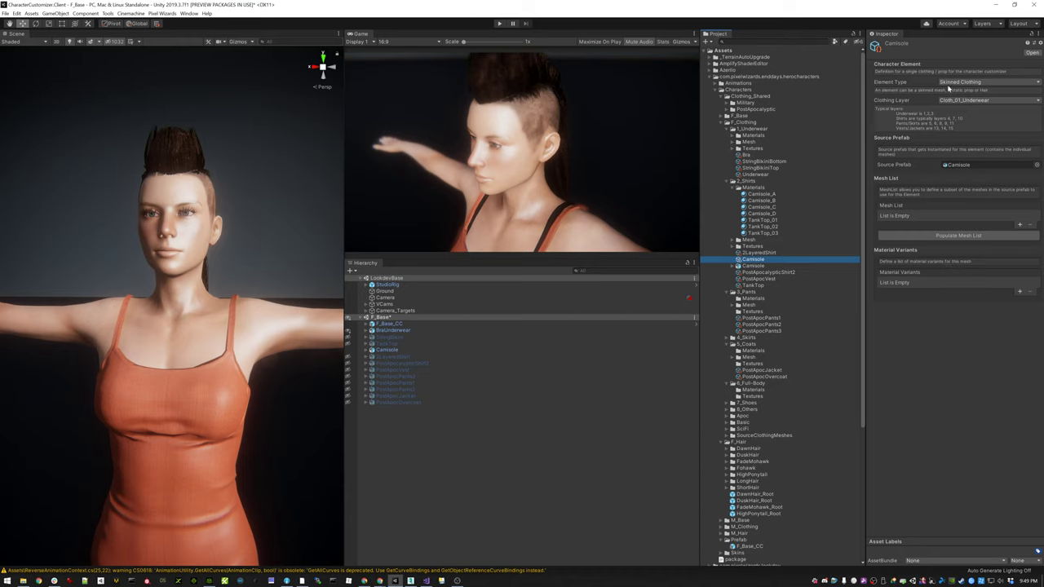
left_click(956, 84)
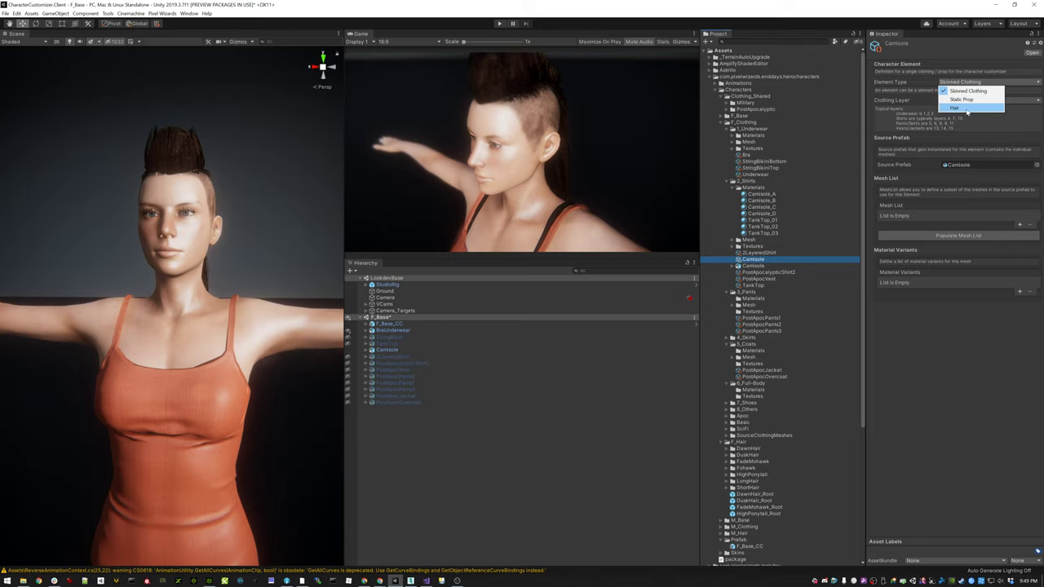
left_click(925, 86)
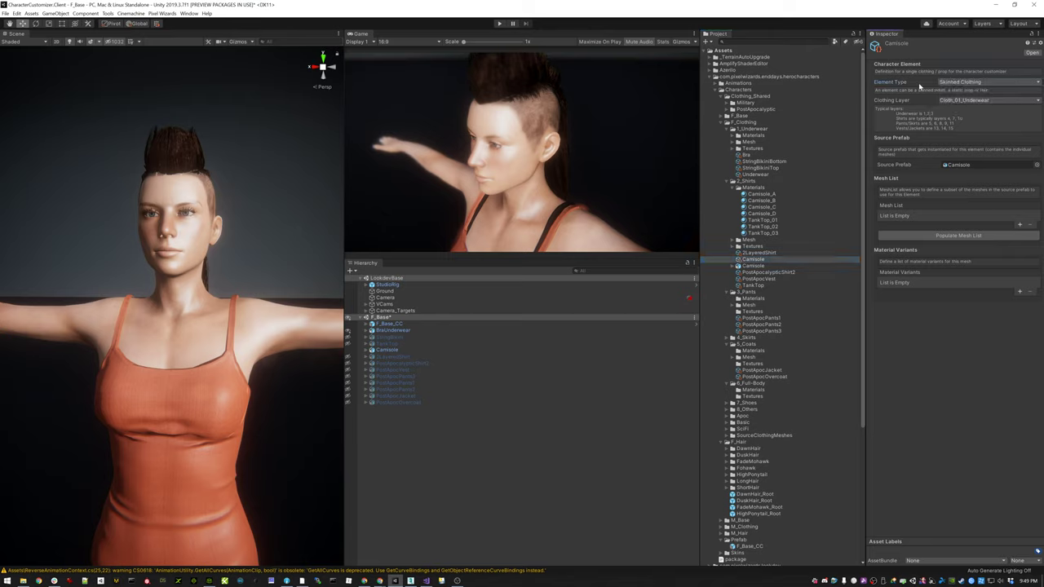
left_click(961, 100)
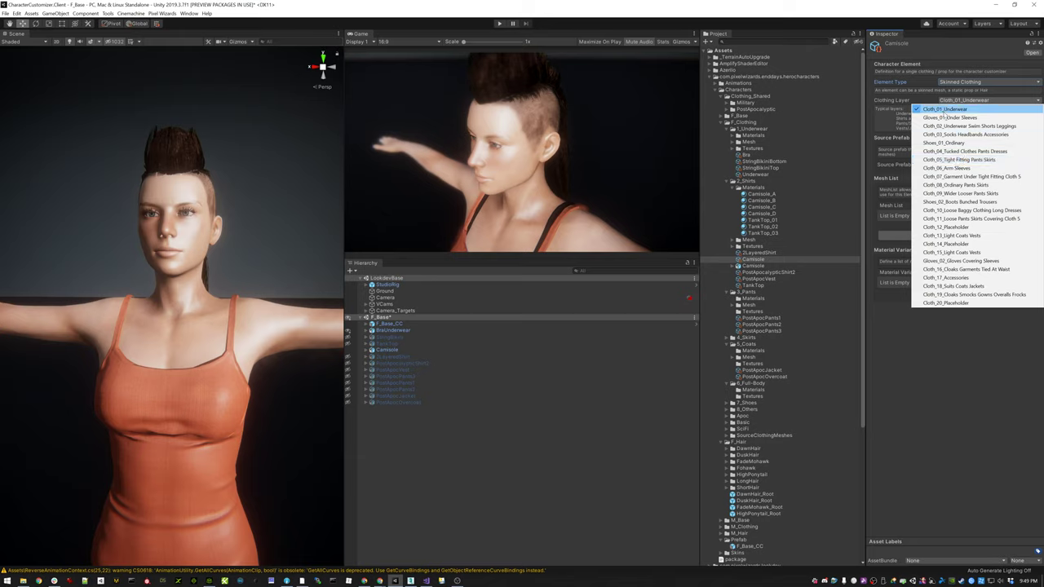
left_click(963, 160)
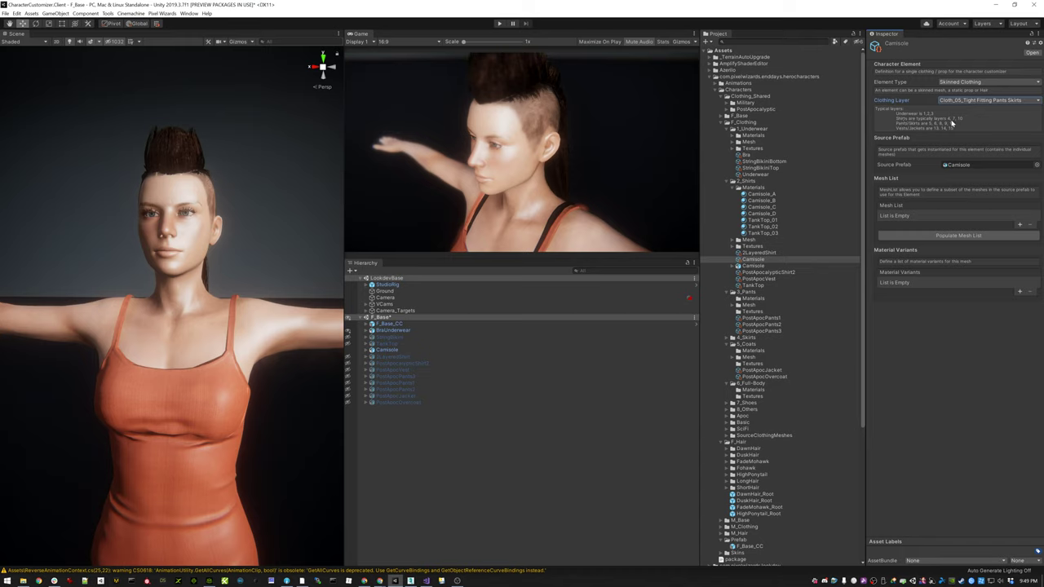
left_click(961, 101)
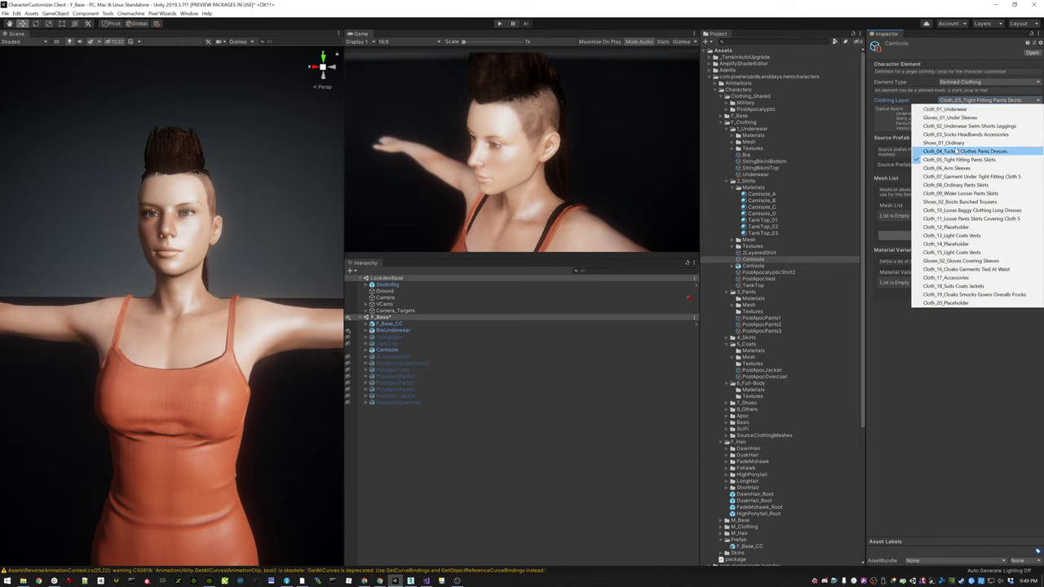
left_click(957, 152)
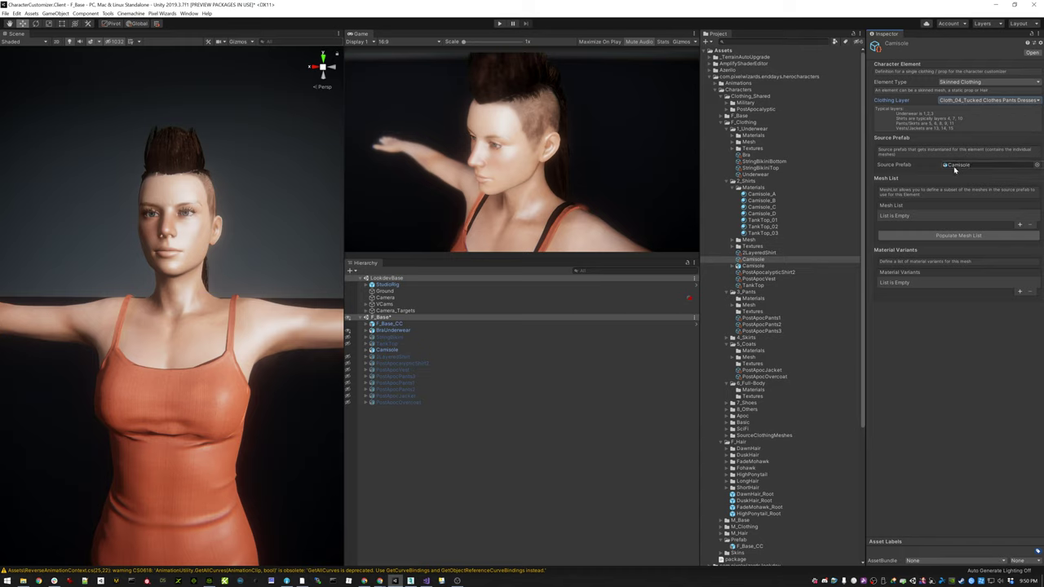
Add the Camisole skinned mesh renderer manually to the element's Mesh List and remove that entry again
left_click(957, 167)
left_click(959, 165)
left_click(1020, 225)
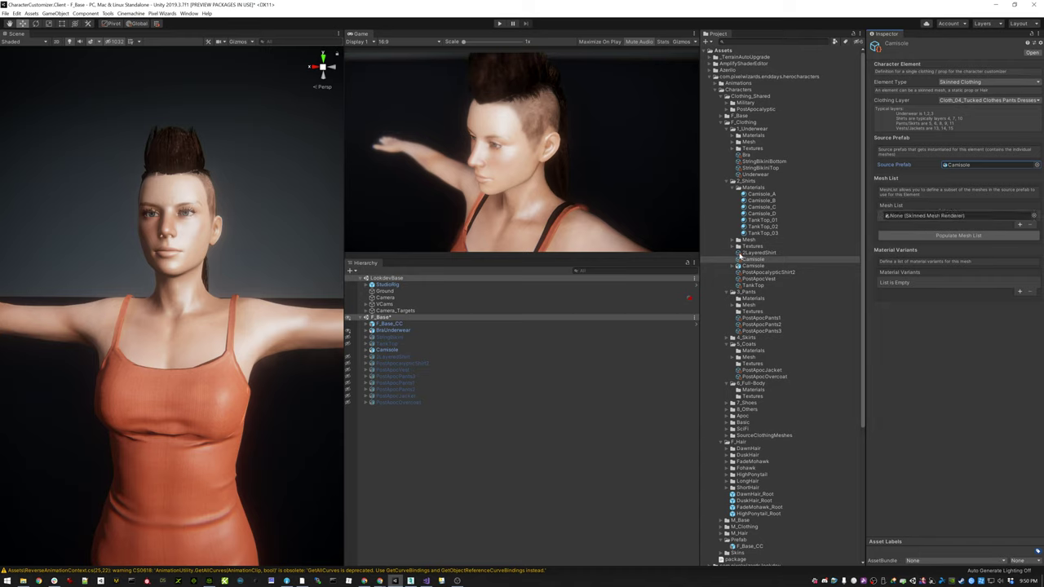
left_click(736, 266)
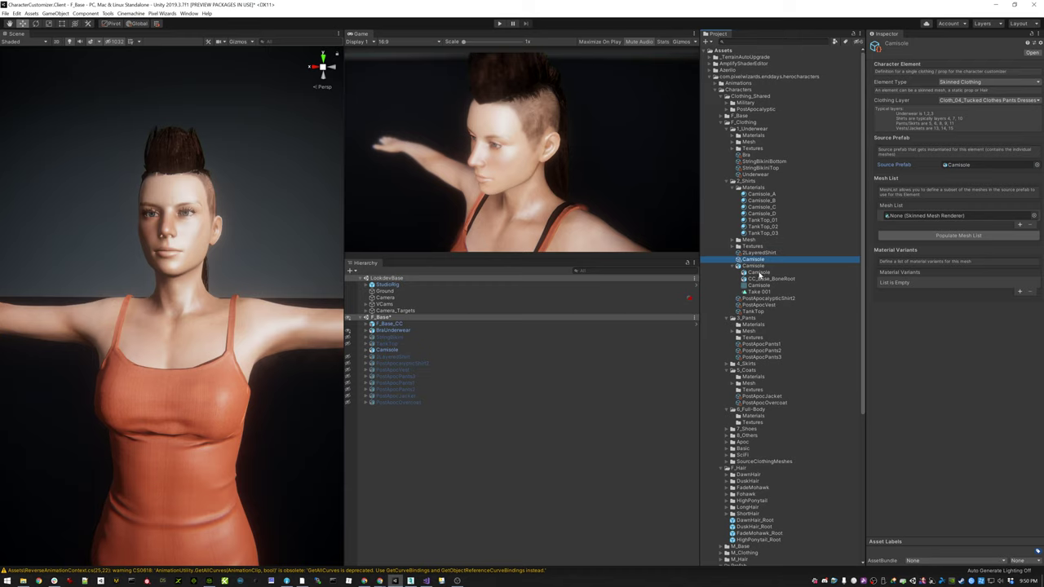
left_click_drag(761, 273, 908, 218)
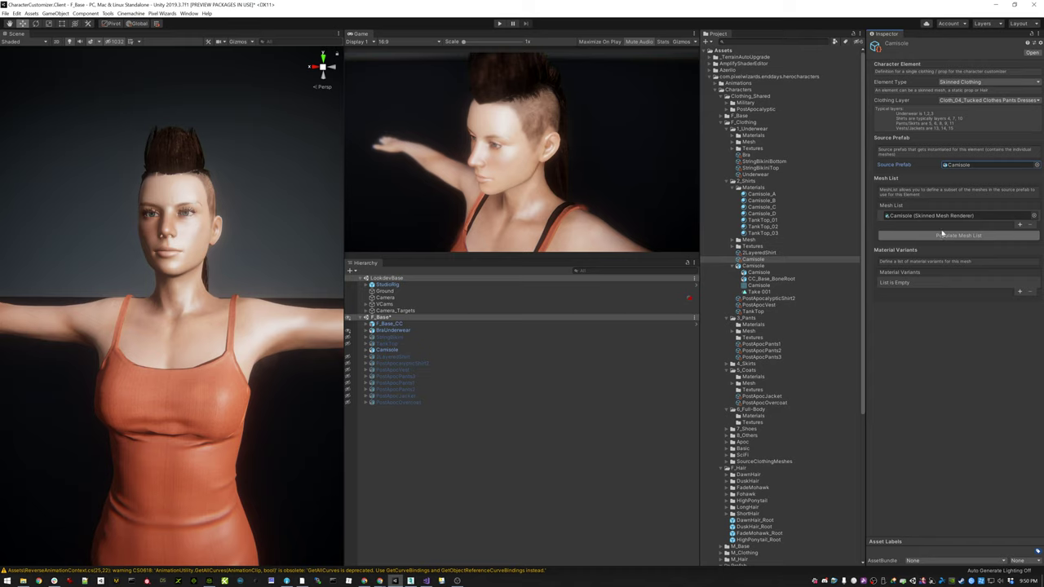
left_click(881, 216)
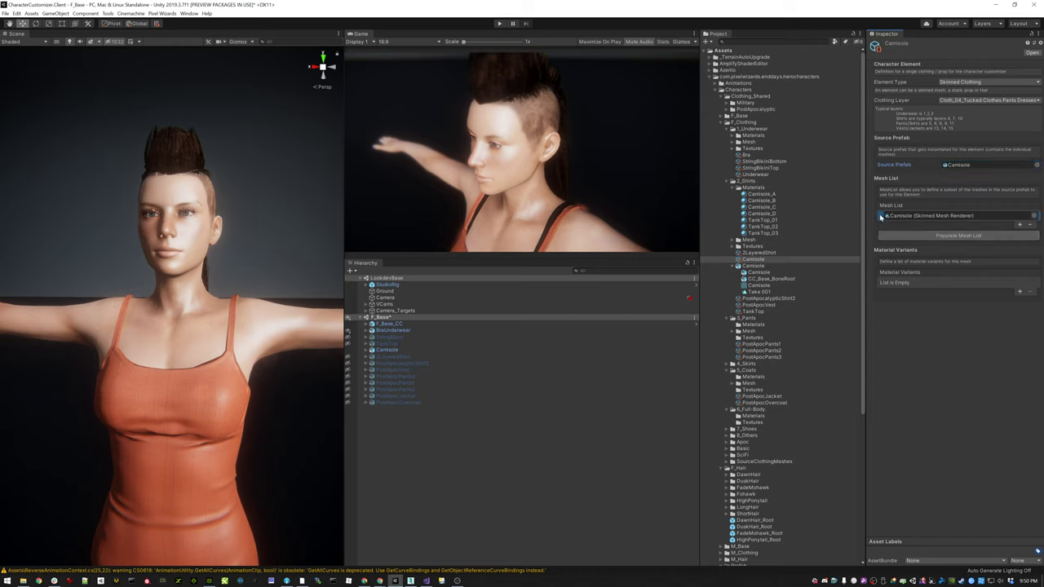
left_click(1031, 226)
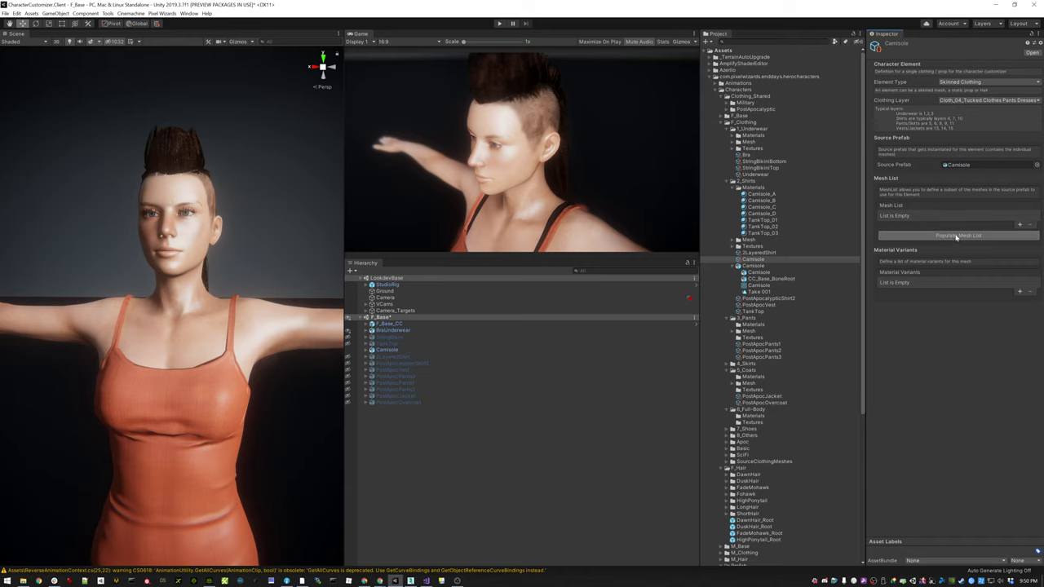
Populate the Camisole element's Mesh List with the Camisole skinned mesh renderer
left_click(758, 266)
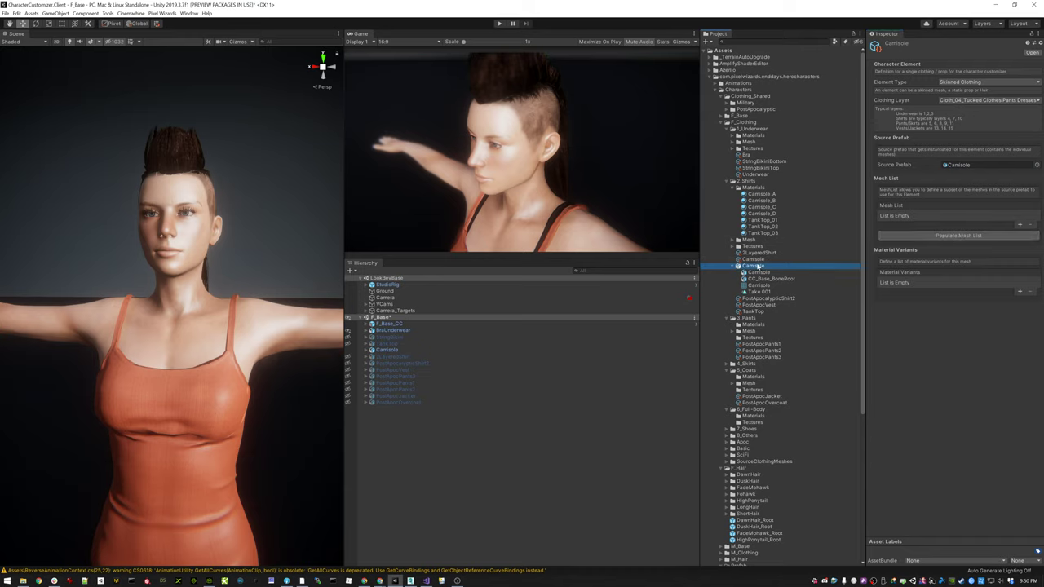
left_click_drag(757, 261, 897, 216)
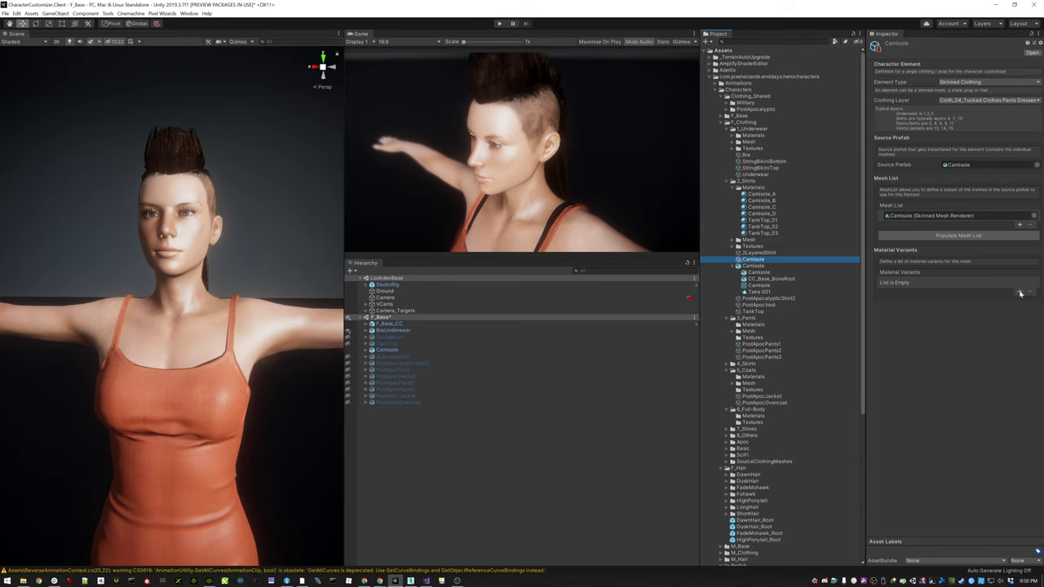
Add a material variant to the Camisole element and name it Camisole_A
left_click(1020, 292)
left_click(933, 286)
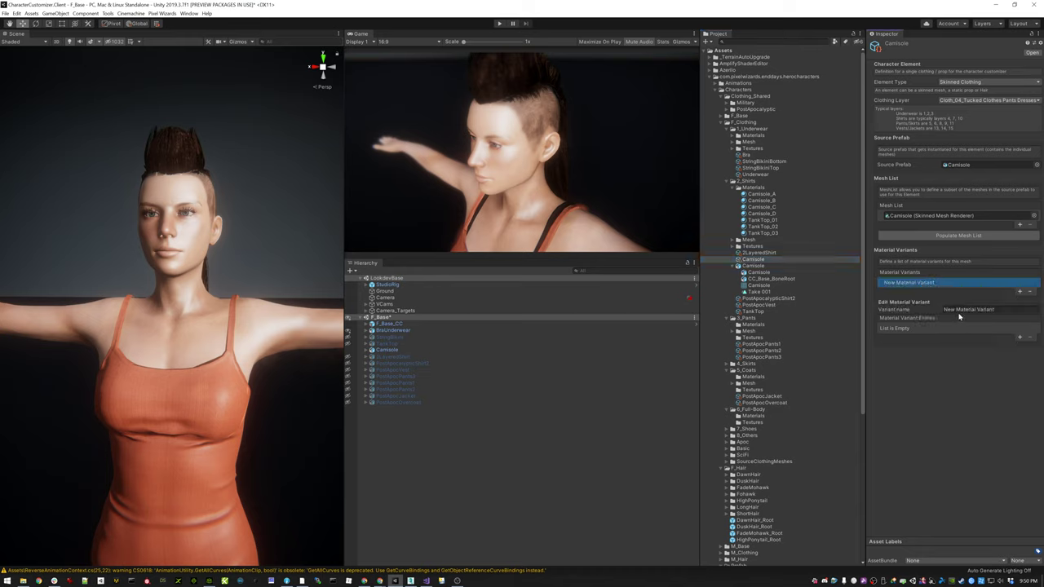
left_click(961, 310)
type("Camisole")
key("ctrl+a")
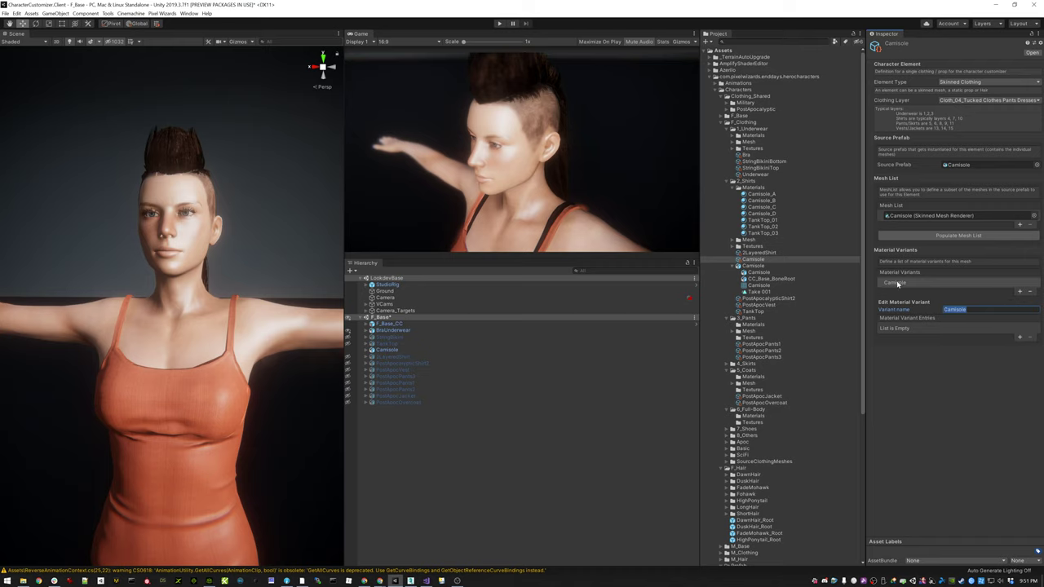
key("Right")
type("_A")
Add an entry to the Camisole_A variant that assigns the Camisole_A material to the Camisole mesh
left_click(1019, 336)
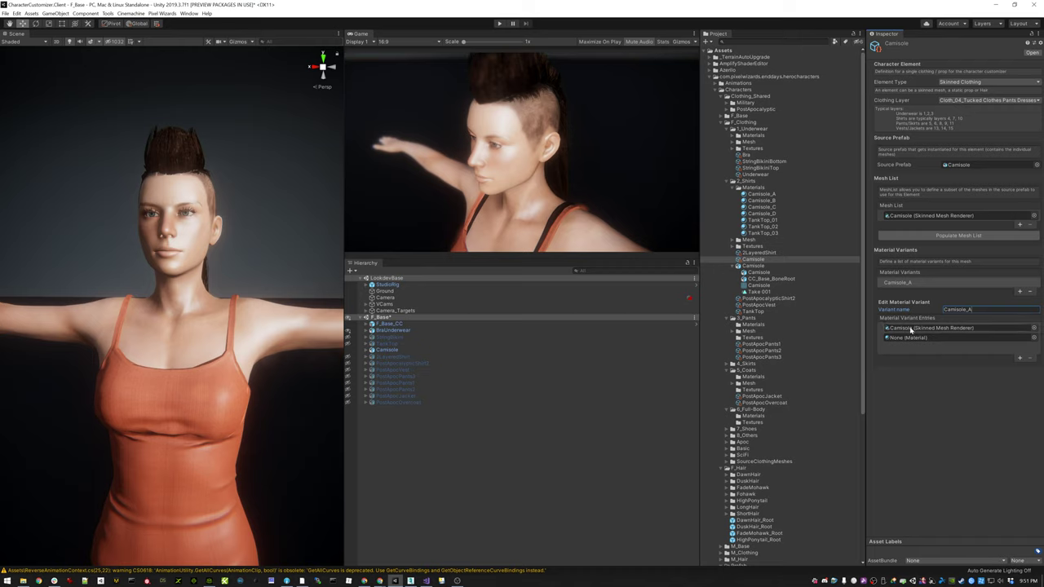
left_click(911, 329)
left_click_drag(772, 196, 907, 338)
left_click(962, 284)
Add a Camisole_B variant to the Camisole element, with an entry assigning the Camisole_B material to the Camisole mesh
left_click(1019, 291)
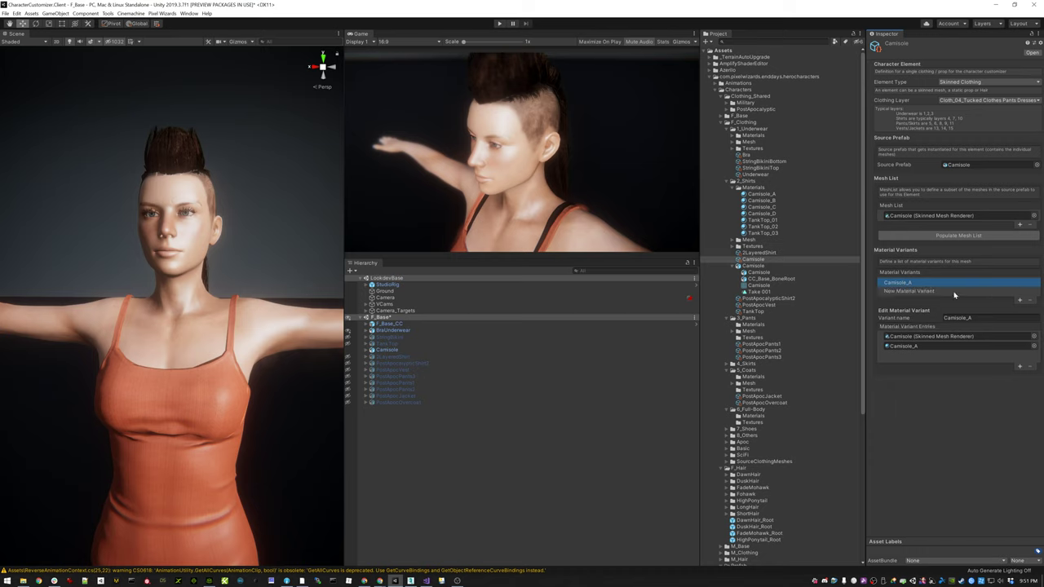
left_click(955, 292)
left_click(962, 318)
type("C")
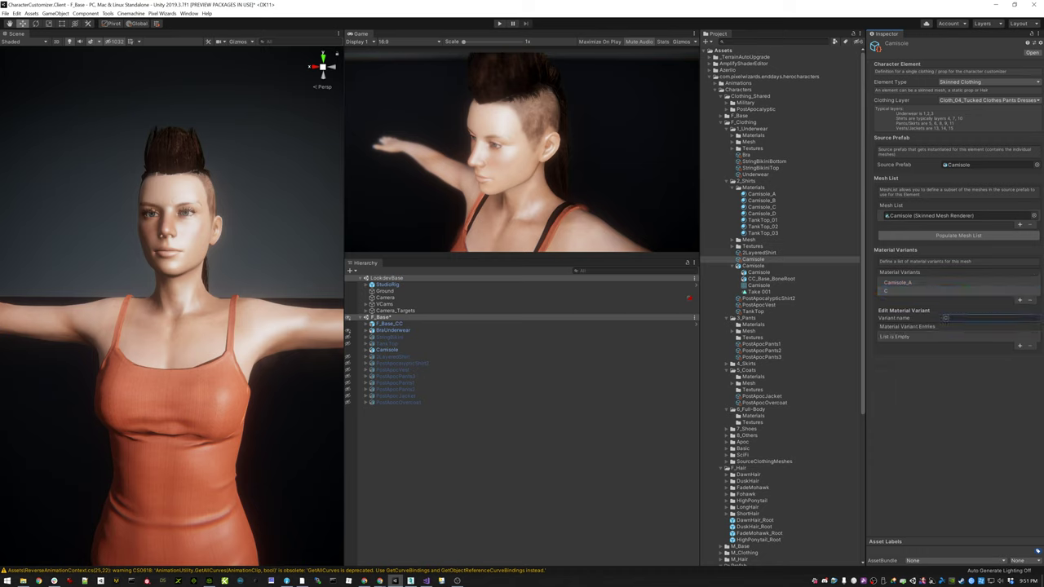
type("amisole_B")
left_click(1022, 347)
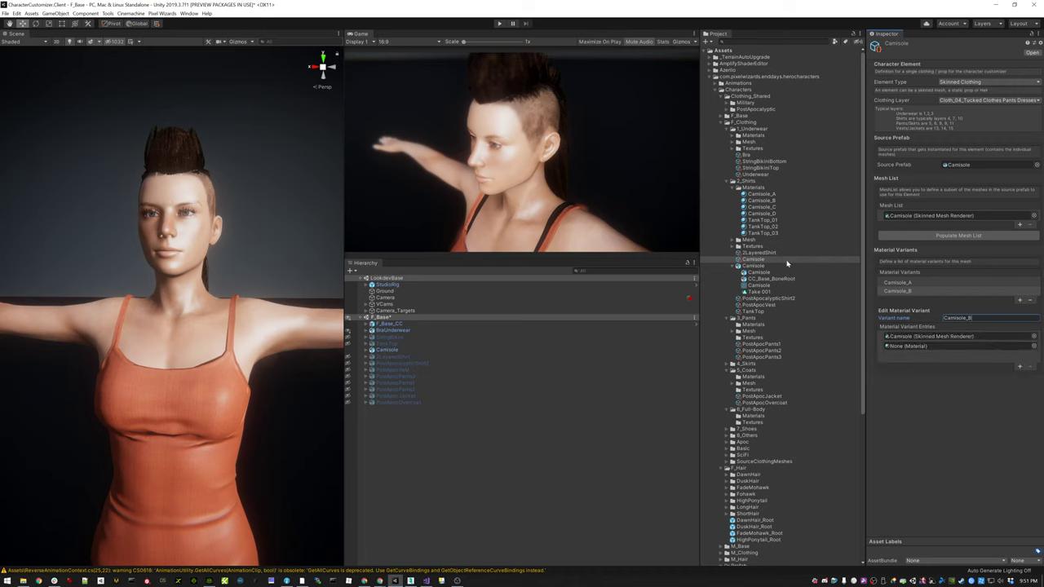
left_click_drag(769, 203, 958, 346)
Add a Camisole_C variant to the Camisole element, with an entry assigning the Camisole_C material to the Camisole mesh
left_click(1021, 302)
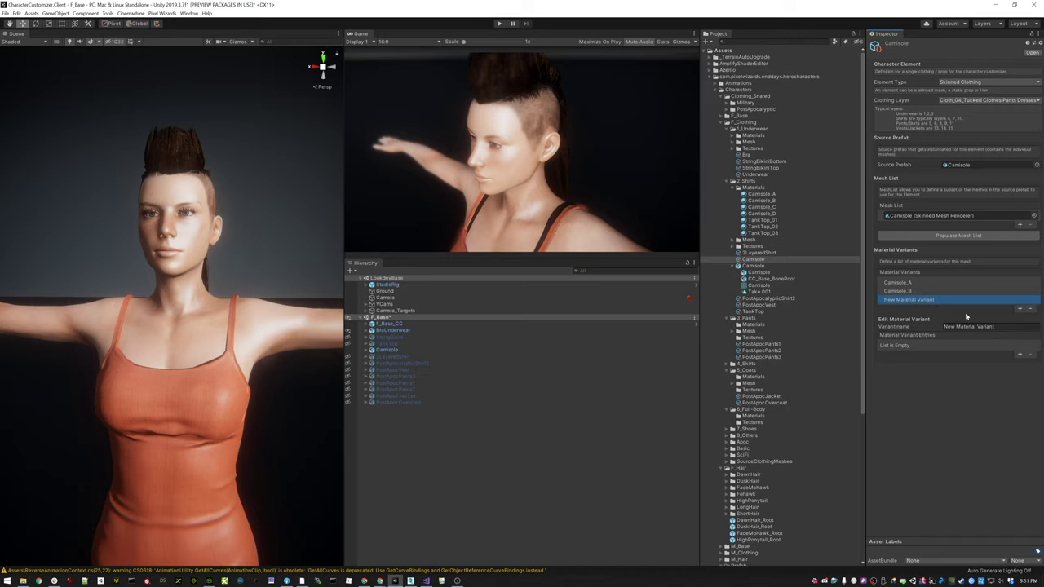
left_click(970, 327)
type("Cam")
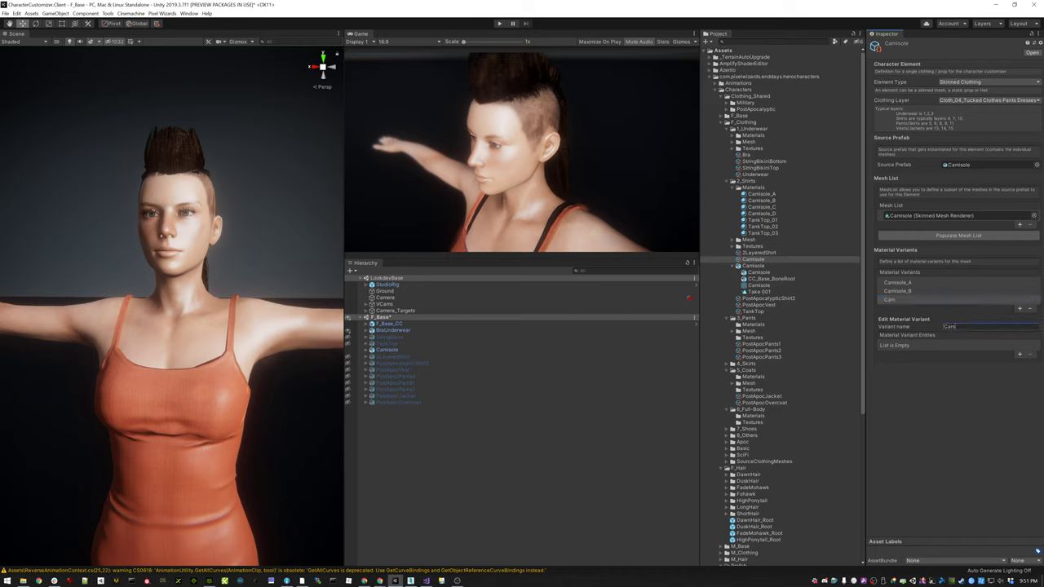
type("isole_C")
left_click(1020, 355)
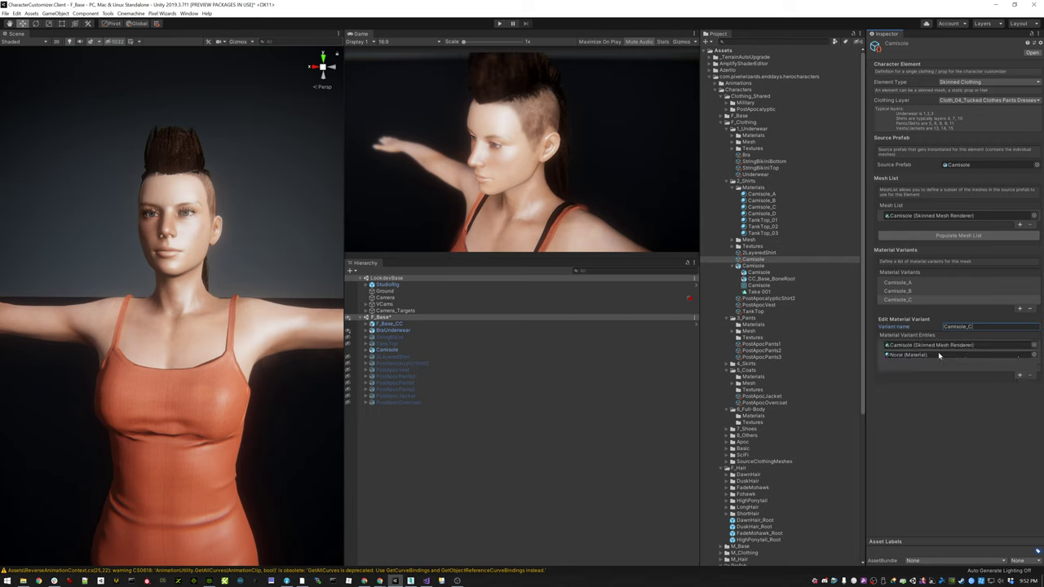
left_click_drag(762, 206, 907, 362)
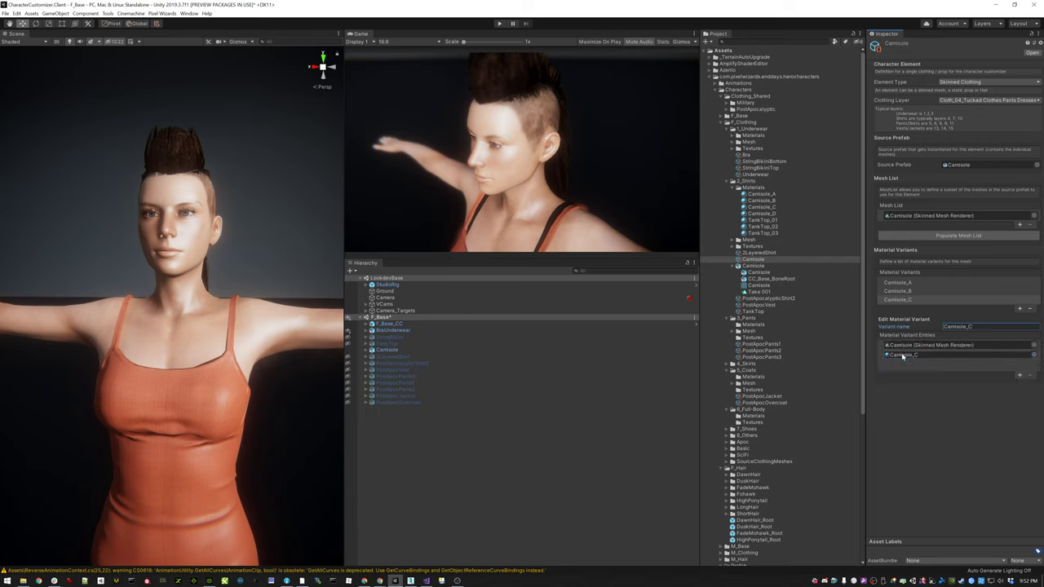
Add a Camisole_D variant to the Camisole element, with an entry assigning the Camisole_D material to the Camisole mesh
left_click(1020, 309)
left_click(943, 309)
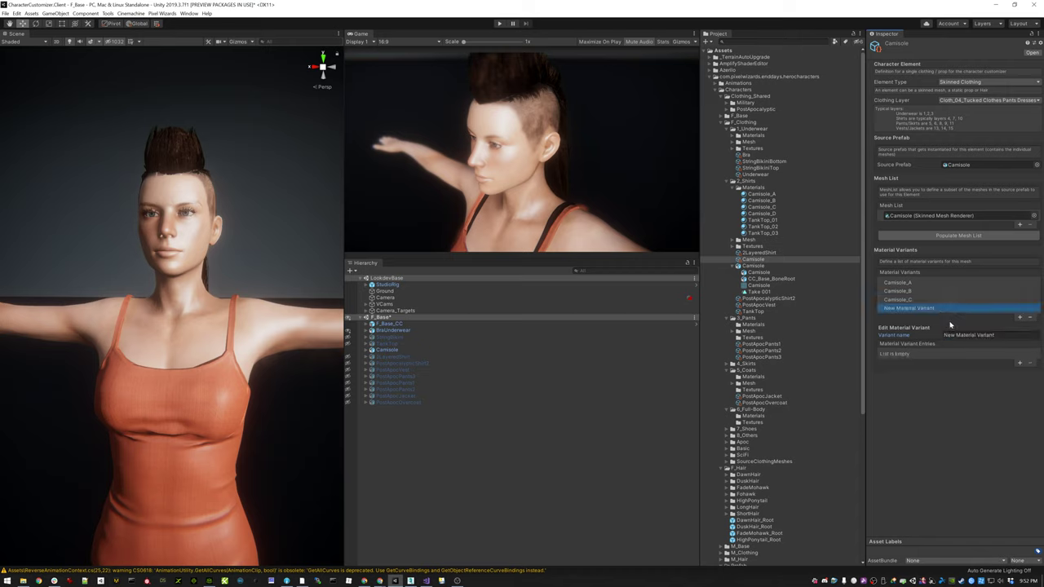
left_click(945, 334)
key("ctrl+a")
type("Camiso")
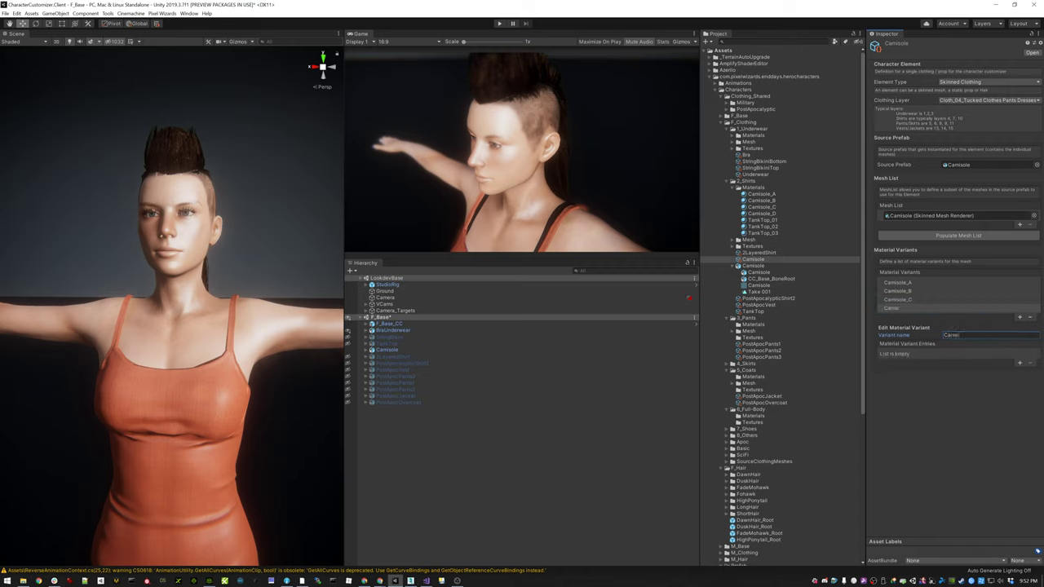
type("o")
left_click(1020, 363)
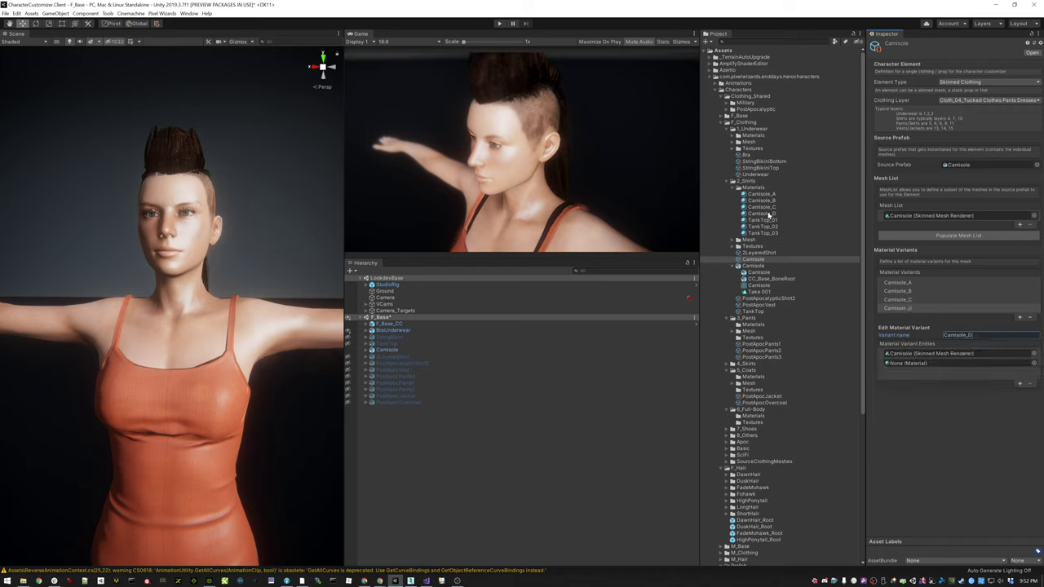
left_click_drag(768, 214, 917, 364)
Move the Camisole model asset out of the top level of the 2_Shirts folder and collapse its Materials folder
left_click(412, 351)
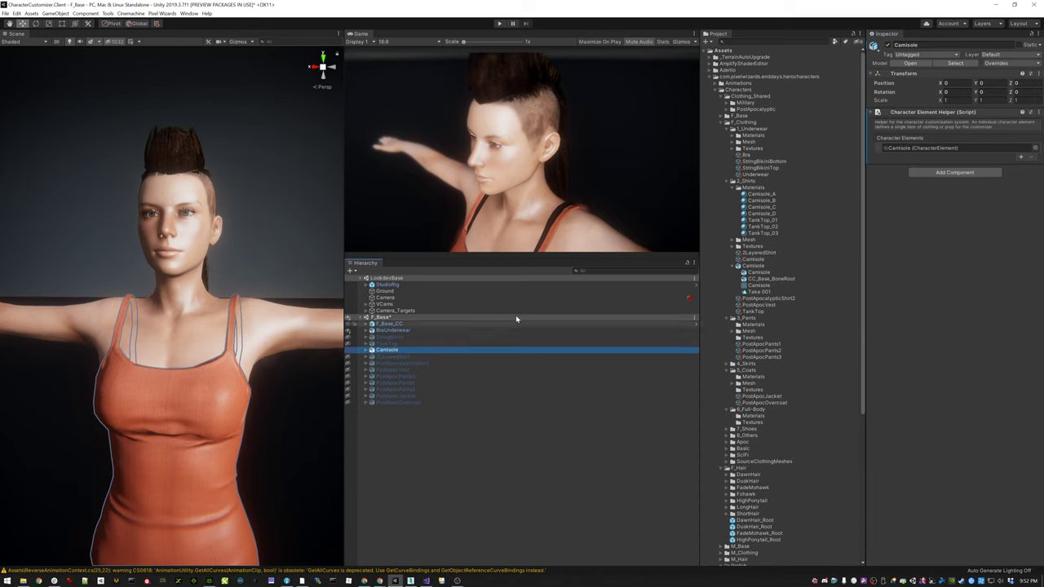
left_click(737, 267)
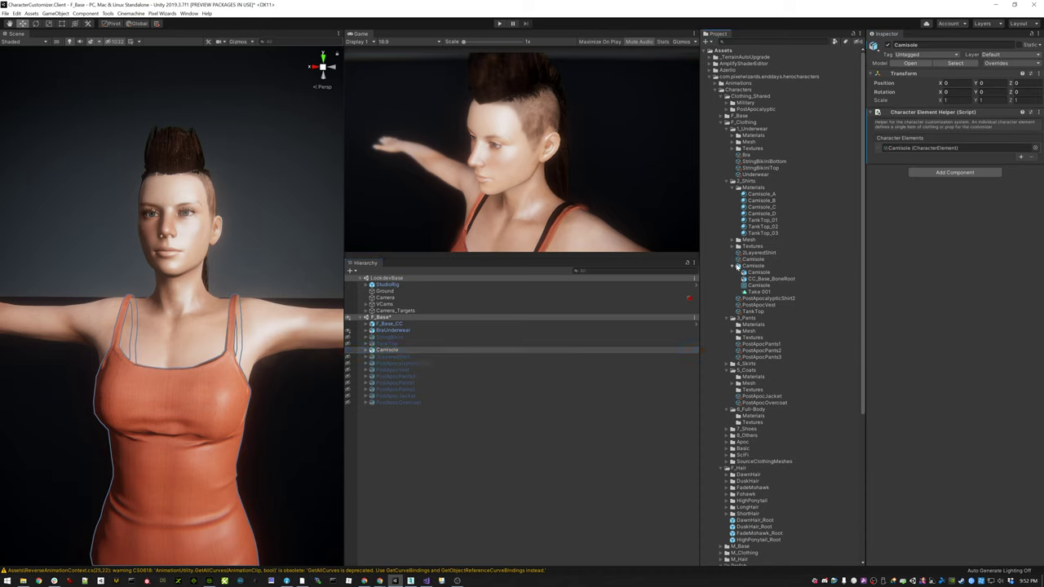
left_click(754, 267)
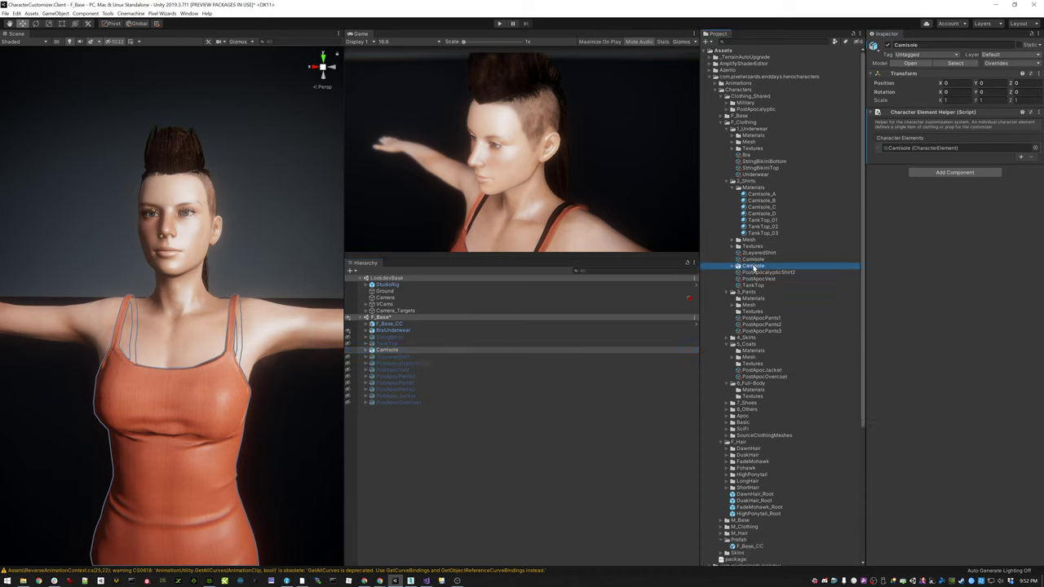
left_click(732, 187)
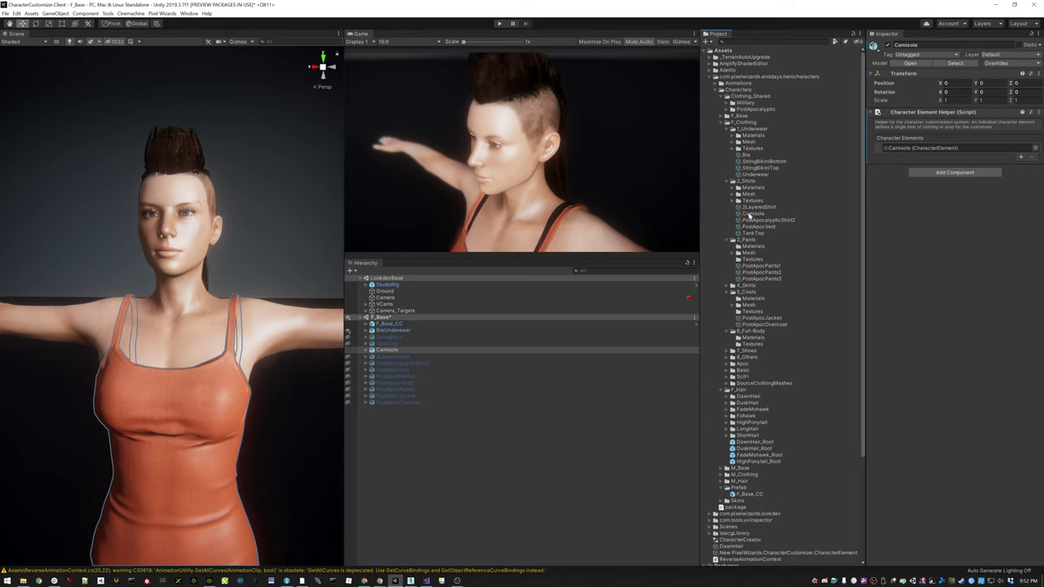
Review the material entries of the Camisole element's variants Camisole_A through Camisole_D
left_click(751, 214)
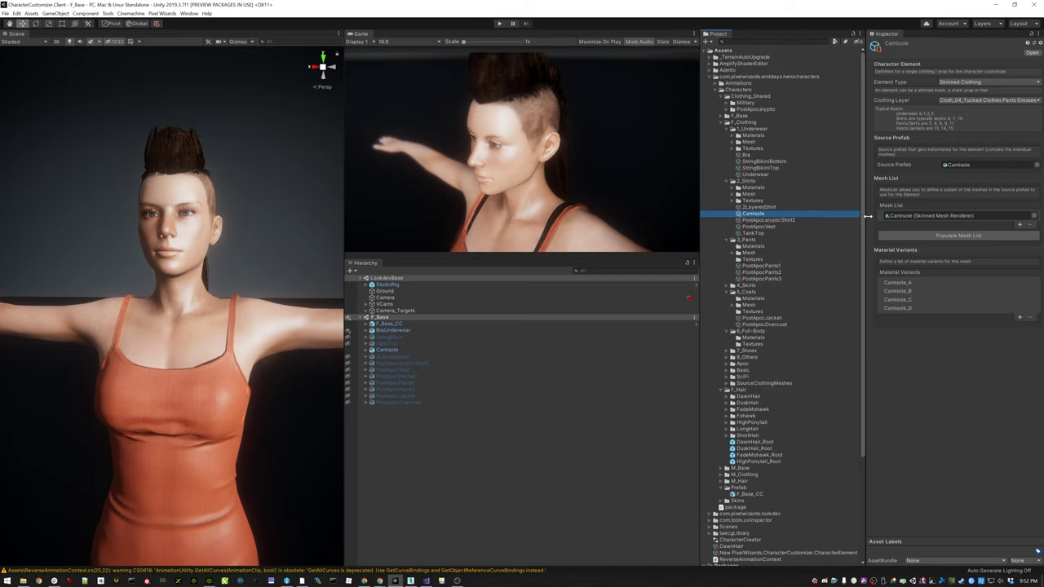
left_click(912, 282)
left_click(909, 291)
left_click(908, 299)
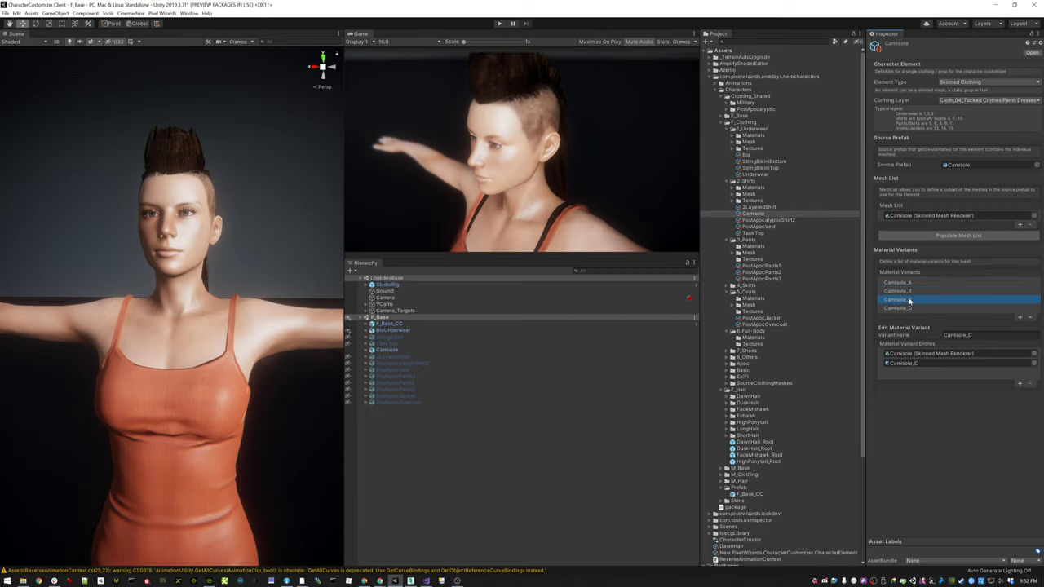
left_click(909, 308)
left_click(907, 281)
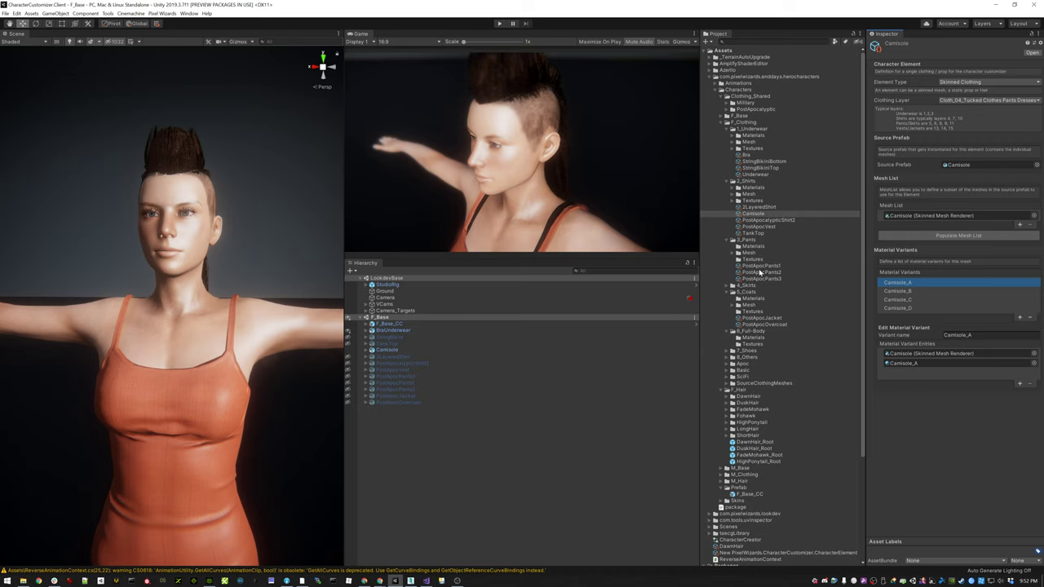
Add a TankTop_01 variant to the TankTop element, with an entry assigning the TankTop_01 material to the TankTop mesh
left_click(755, 233)
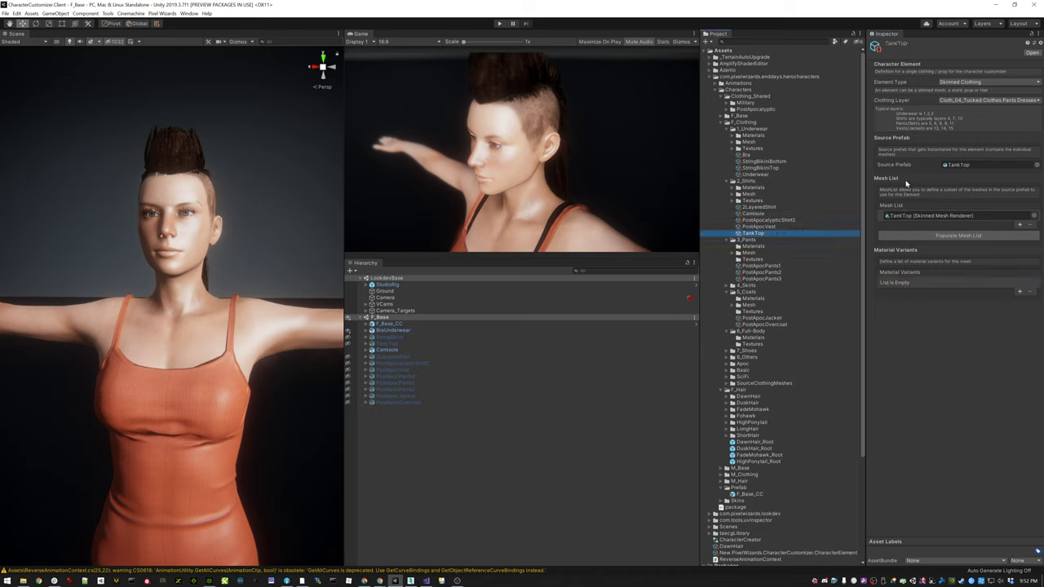
left_click(1020, 291)
left_click(922, 284)
key("Tab")
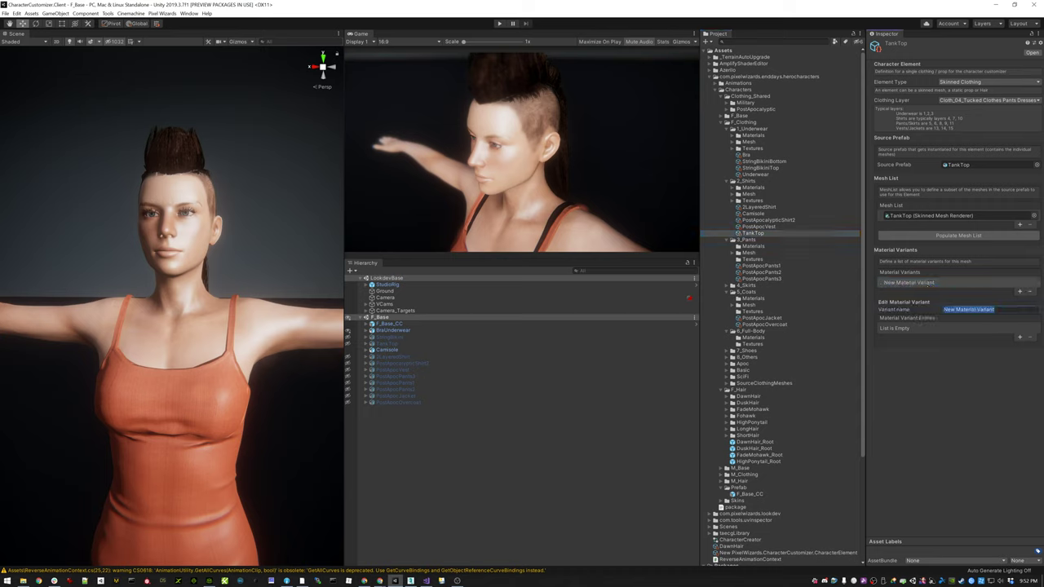
type("TankTop_A")
left_click(733, 187)
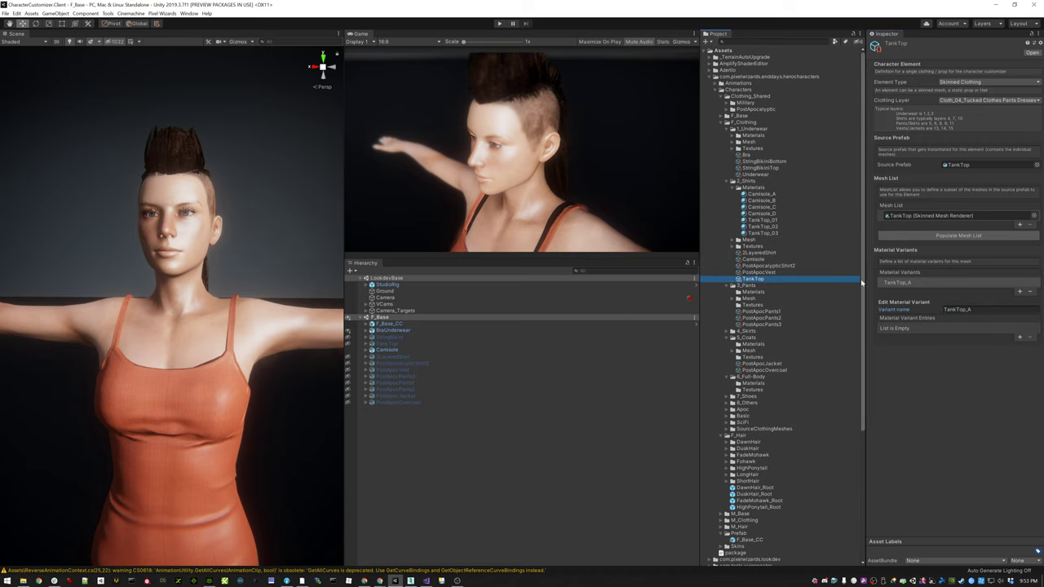
left_click(987, 309)
type("01")
left_click(1020, 337)
left_click_drag(775, 220, 939, 338)
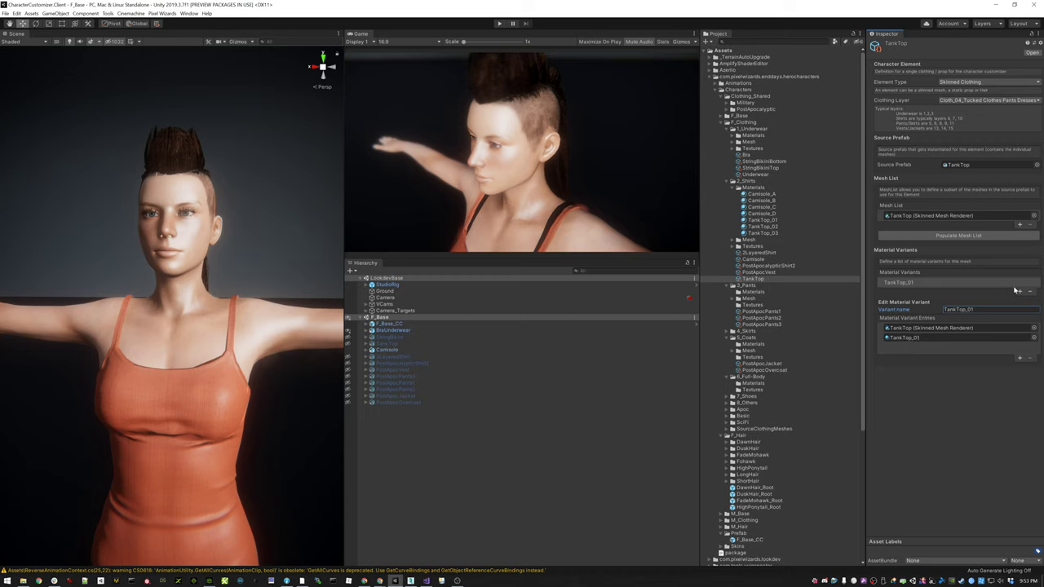
Add a TankTop_02 variant to the TankTop element, with an entry assigning the TankTop_02 material to the TankTop mesh
left_click(1020, 291)
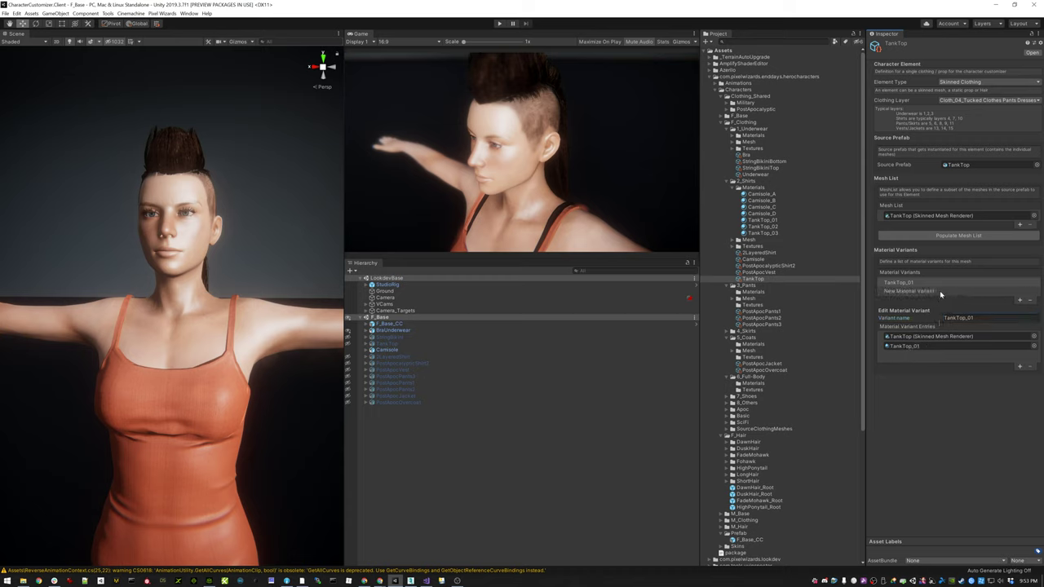
left_click(945, 292)
left_click(979, 318)
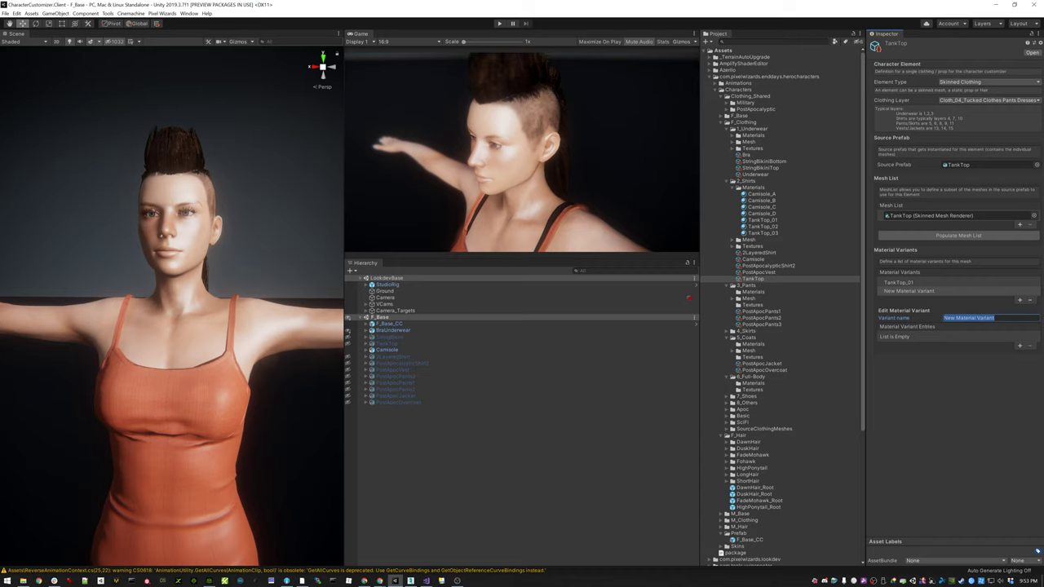
type("TankTop_02")
left_click(1020, 346)
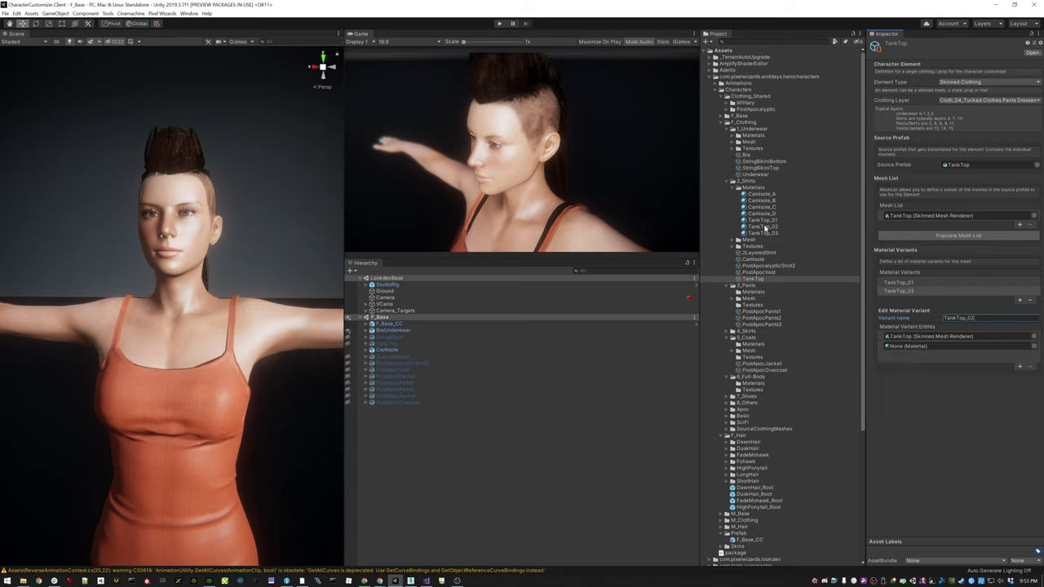
left_click_drag(764, 227, 903, 351)
Add a TankTop_03 variant to the TankTop element, with an entry assigning the TankTop_03 material to the TankTop mesh
left_click(1020, 300)
left_click(954, 326)
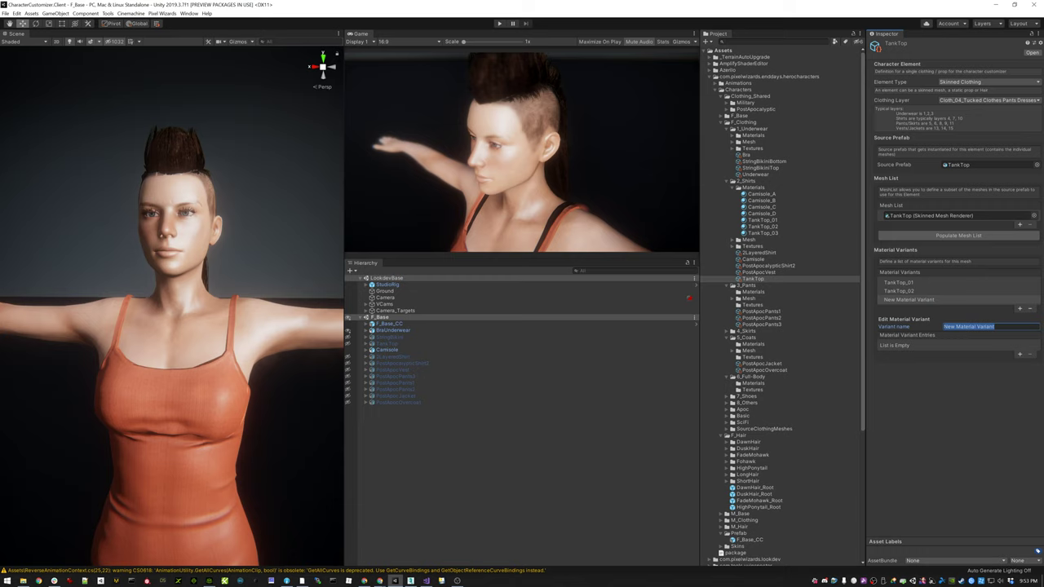
type("TankTop_03")
left_click(1020, 354)
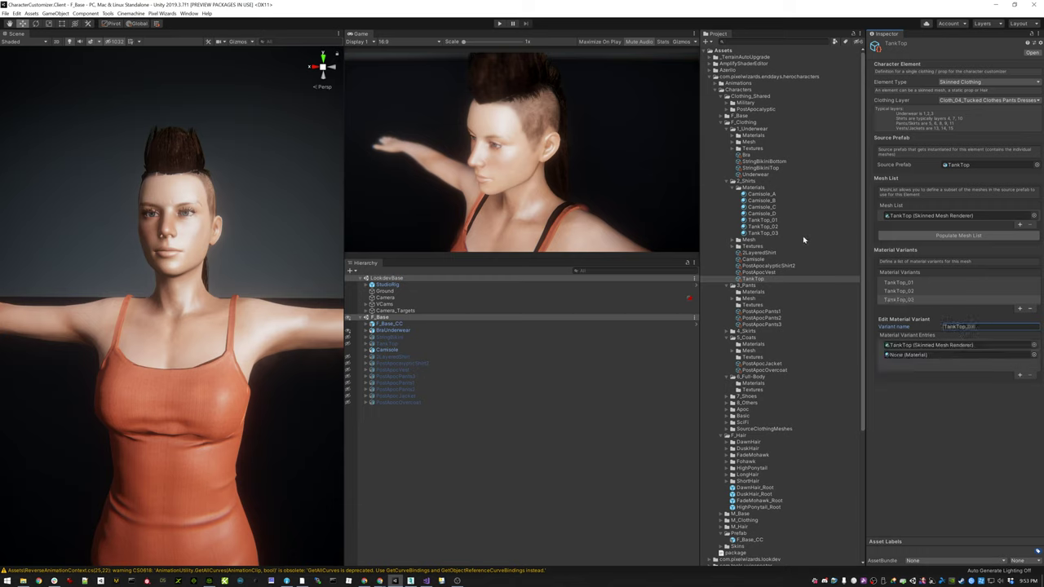
left_click(777, 233)
left_click_drag(778, 235, 916, 356)
Look through the settings of the shirt elements in 2_Shirts, from 2LayeredShirt down to TankTop
left_click(758, 253)
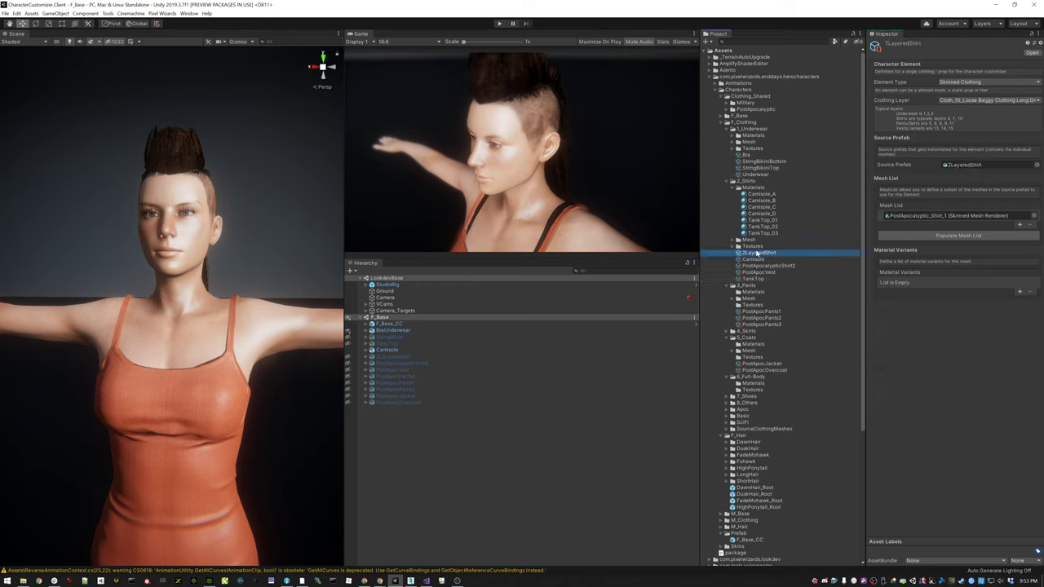
key("Down")
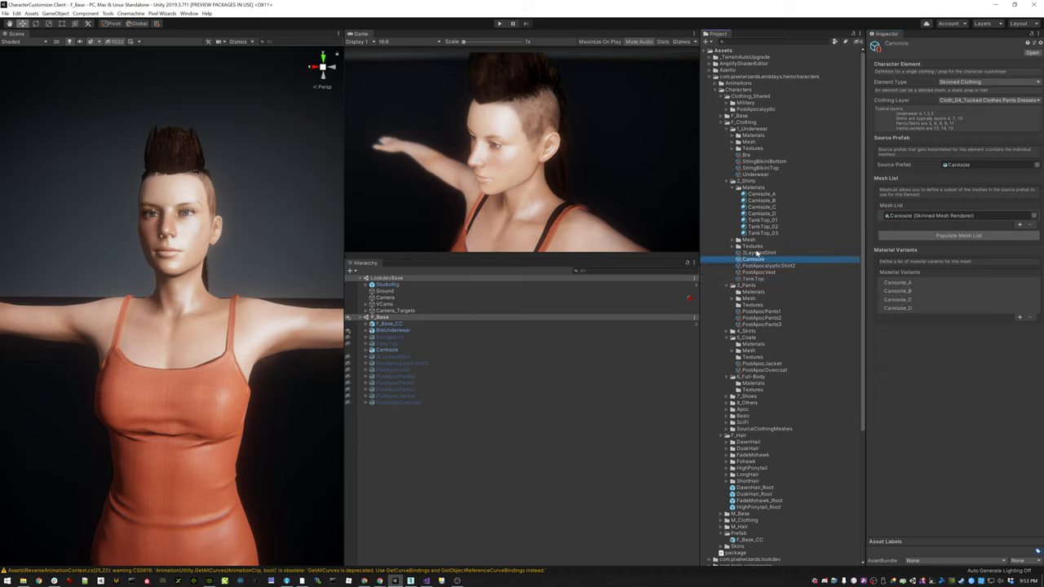
key("Down")
key("Down")
key("Up")
key("Up")
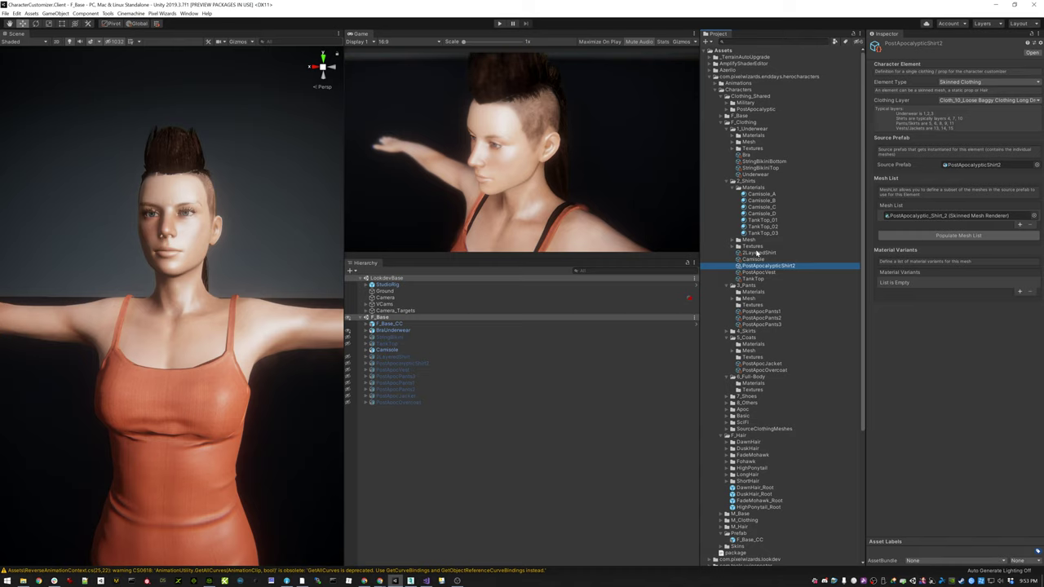
key("Down")
key("Down")
key("Down")
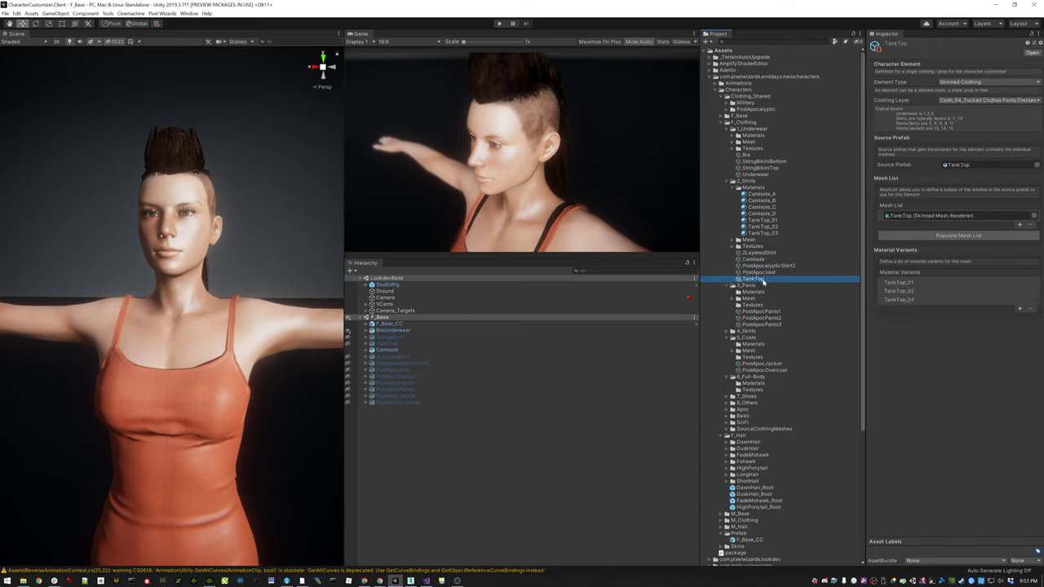